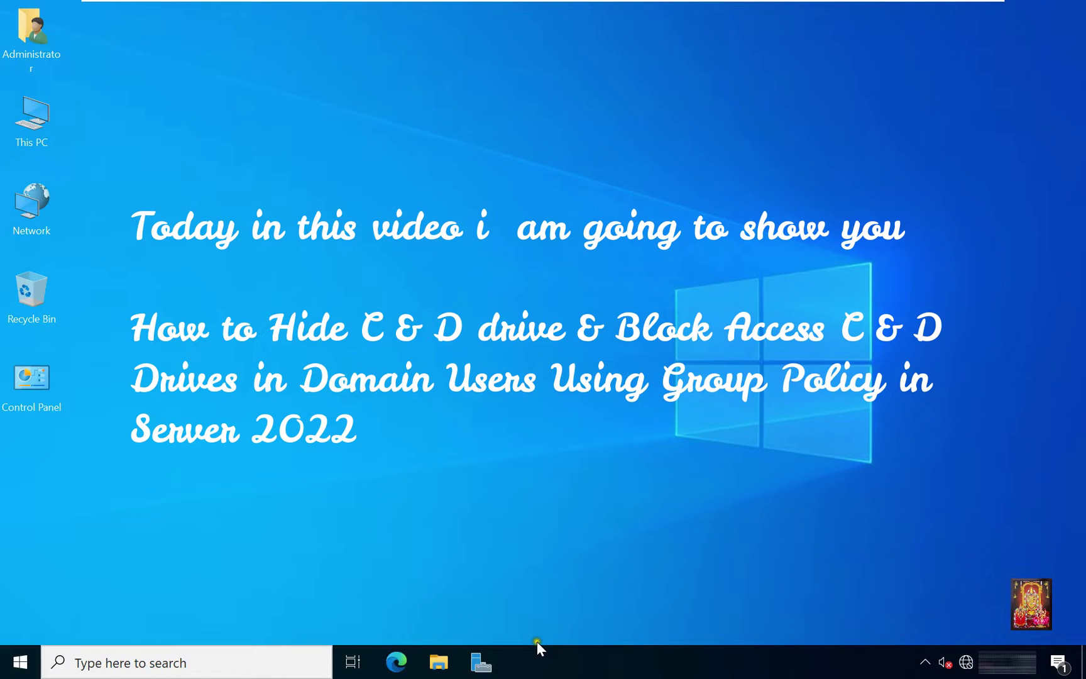
Launch Server Manager, show stb.local's Local Server properties, and list the administrative tools
click(476, 668)
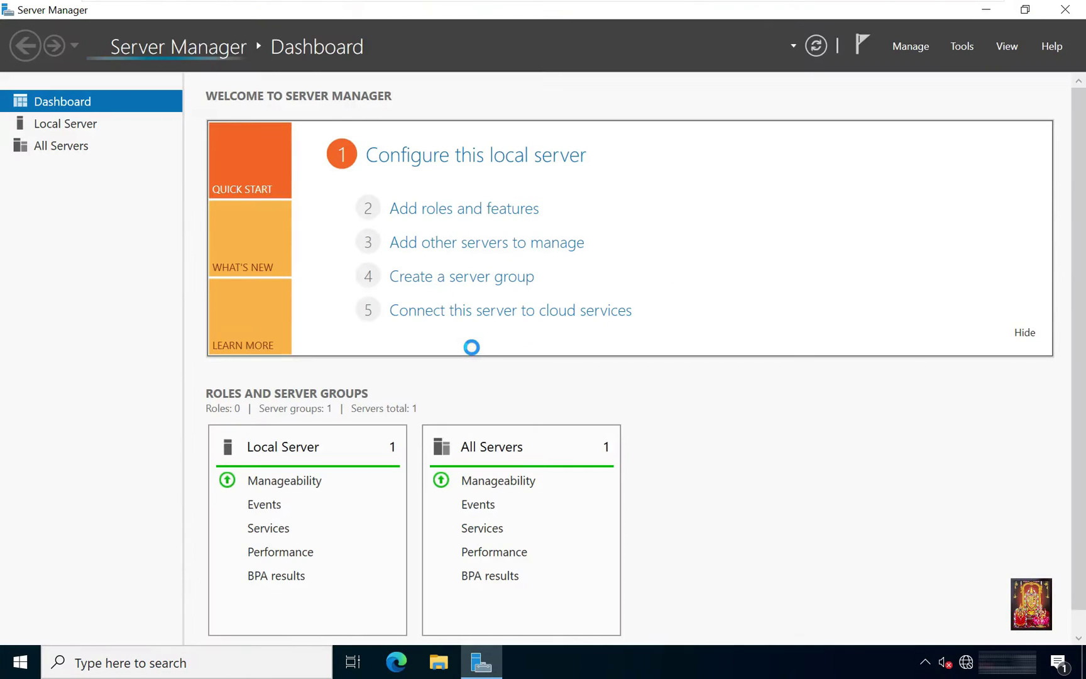
click(44, 126)
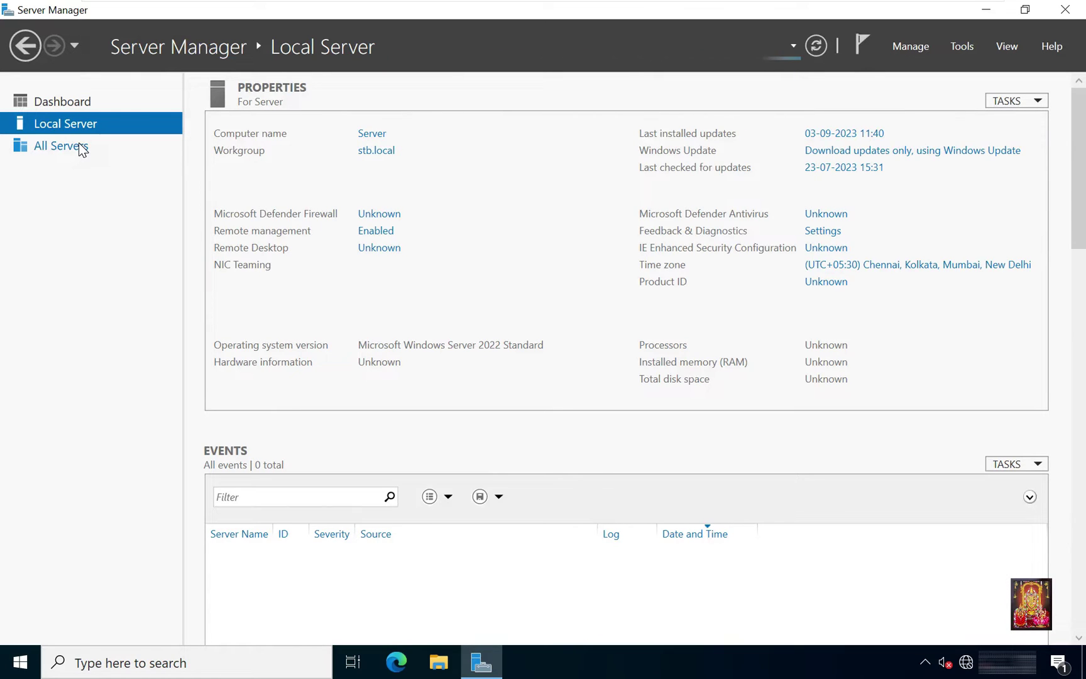
click(358, 153)
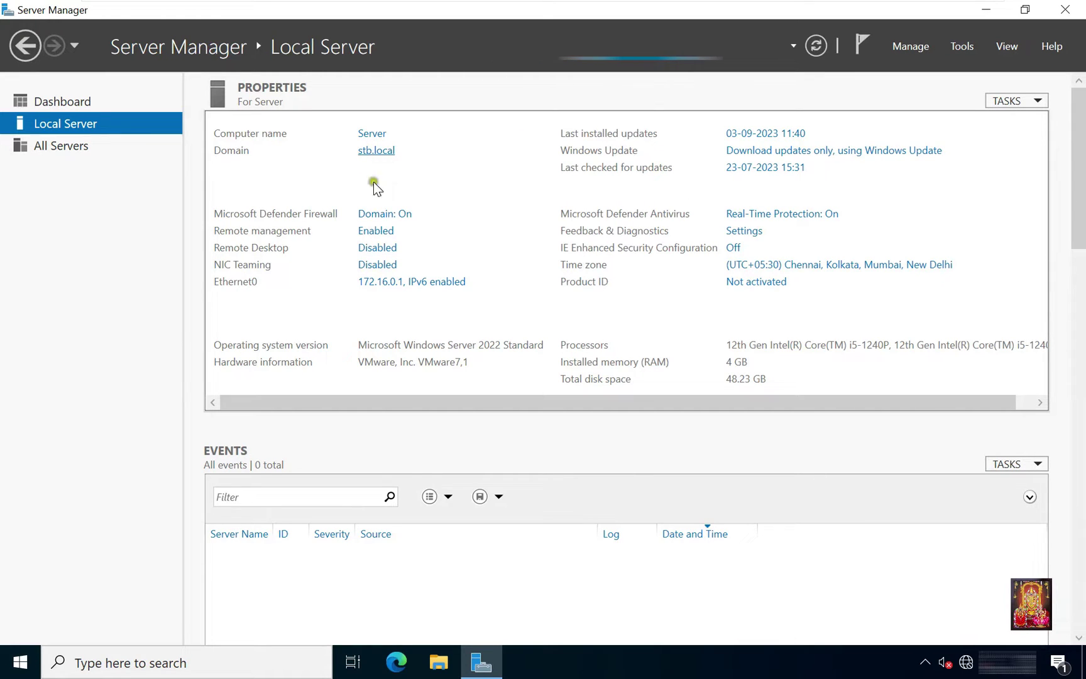
click(391, 289)
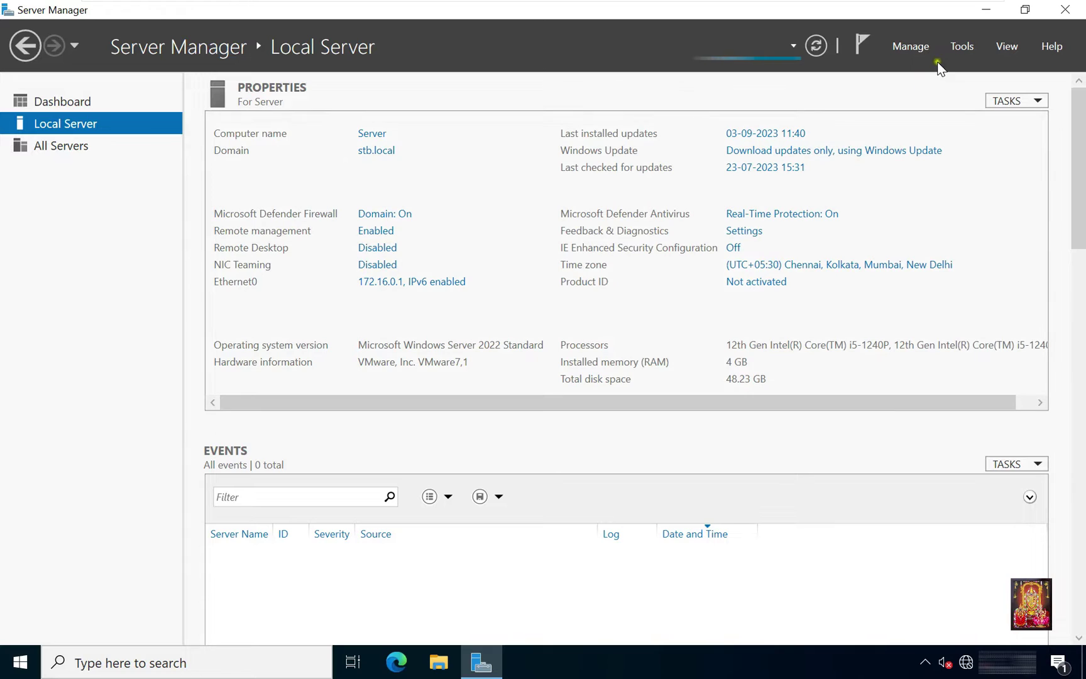
click(957, 44)
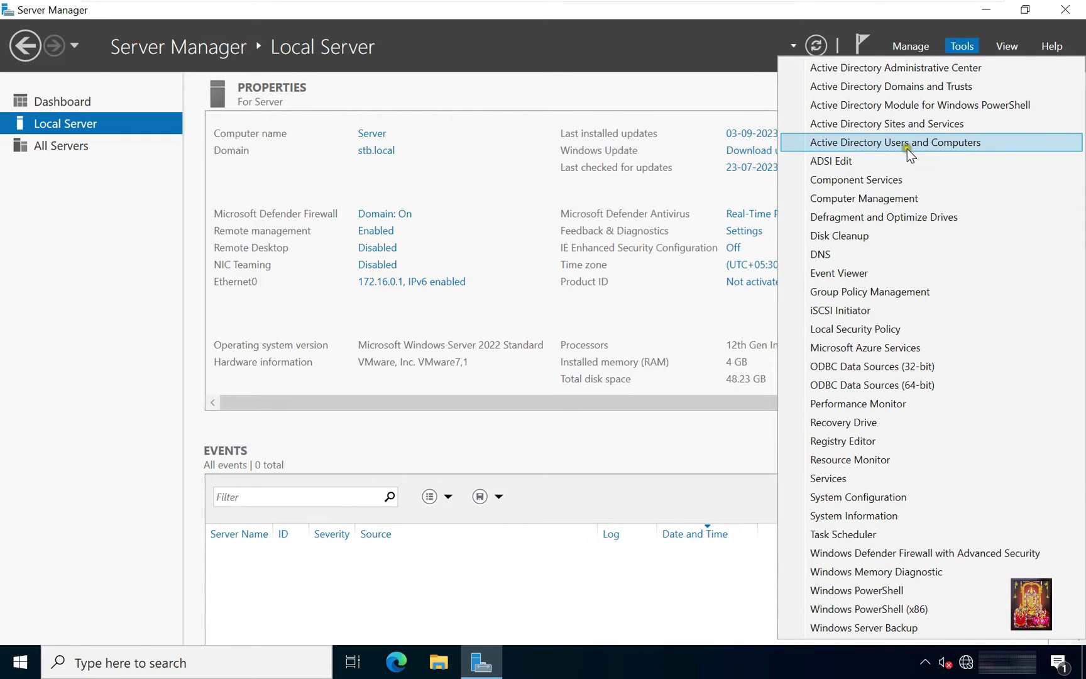
Launch Active Directory Users and Computers and inspect the empty Accounts and HR OUs under stb.local
click(946, 147)
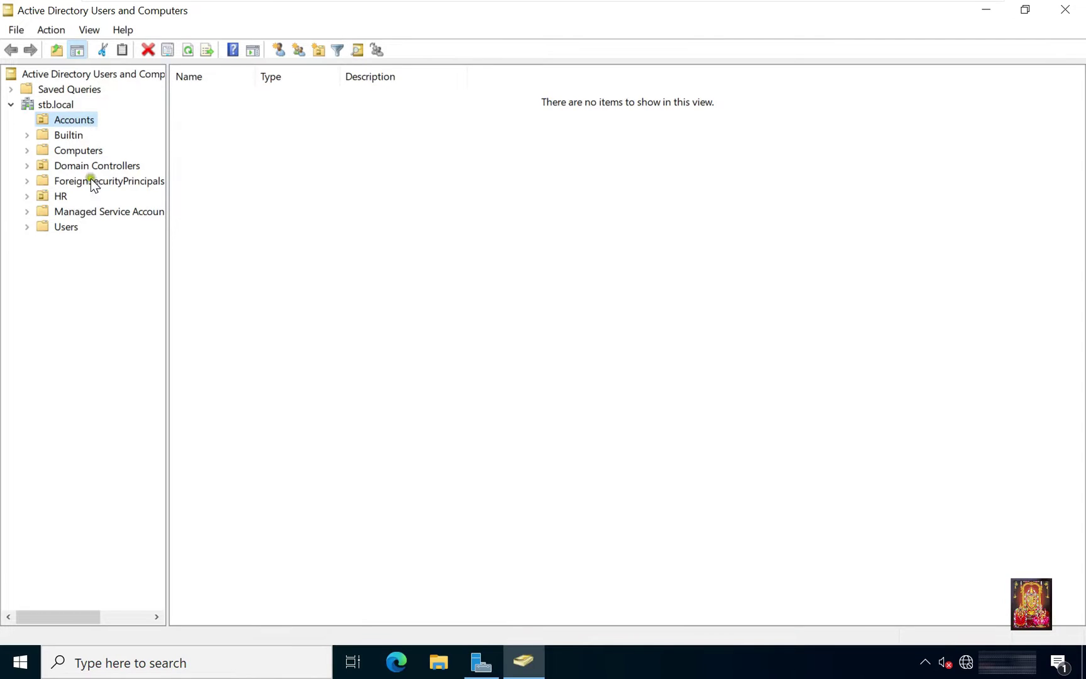
click(76, 197)
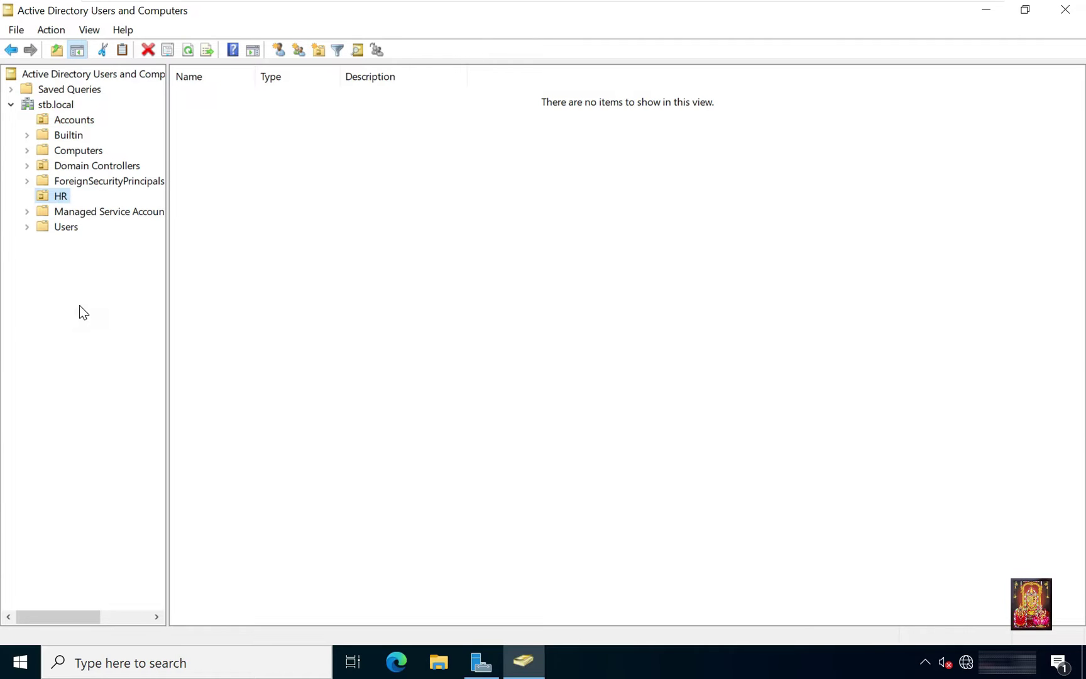
click(206, 266)
Swap ADUC for a maximized Group Policy Management, expanded to the stb.local domain
click(1063, 16)
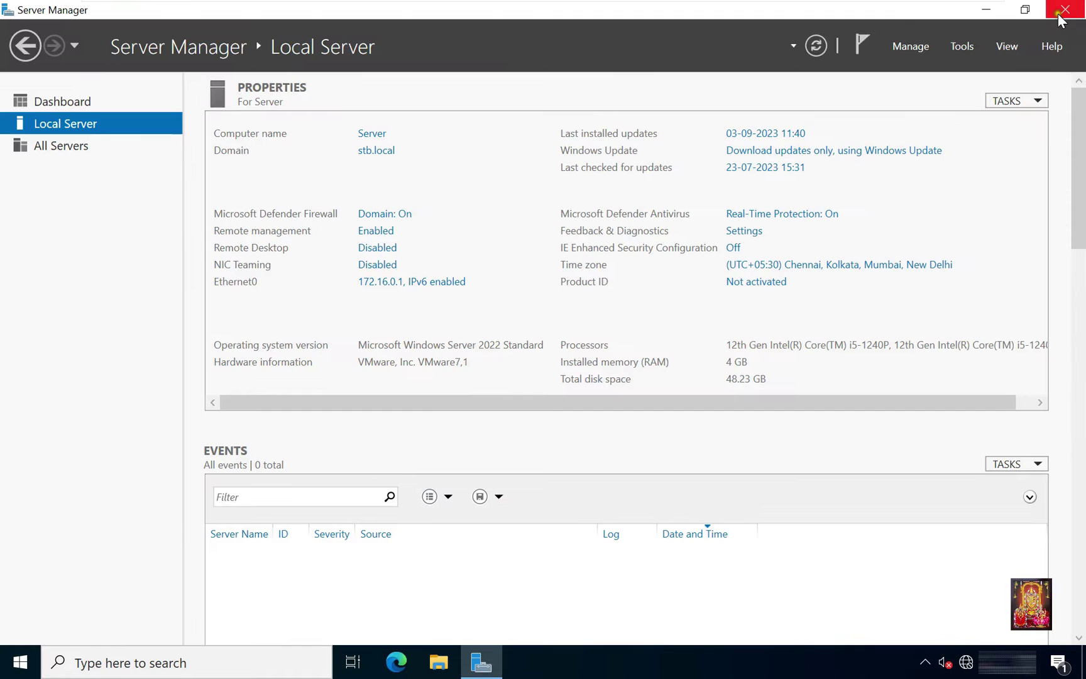
click(967, 48)
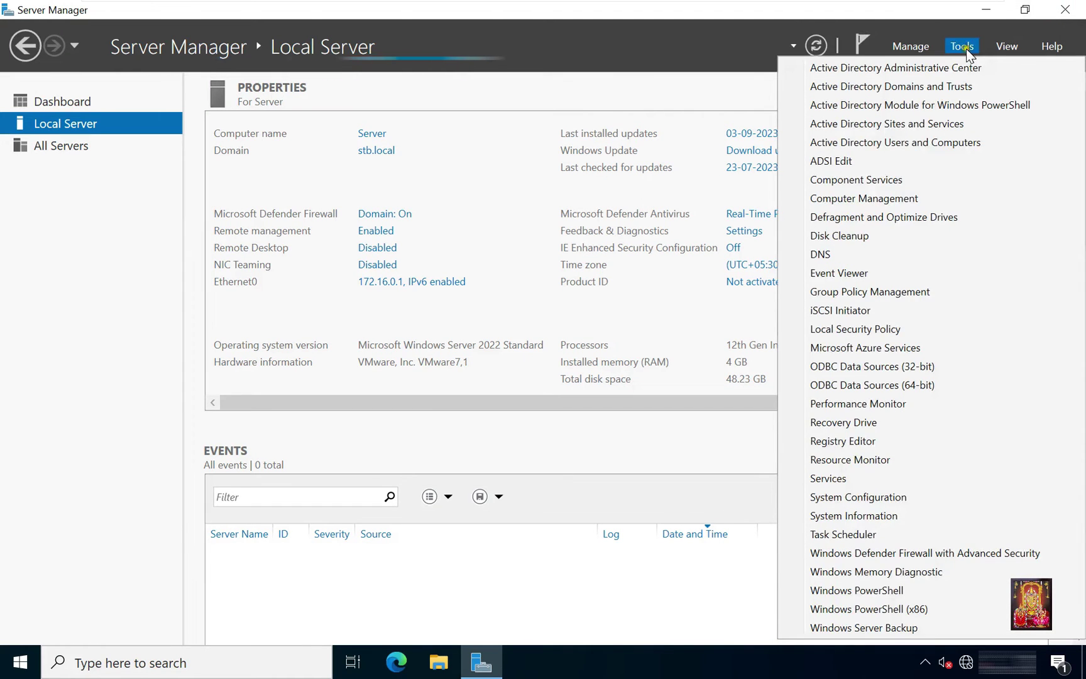
click(916, 298)
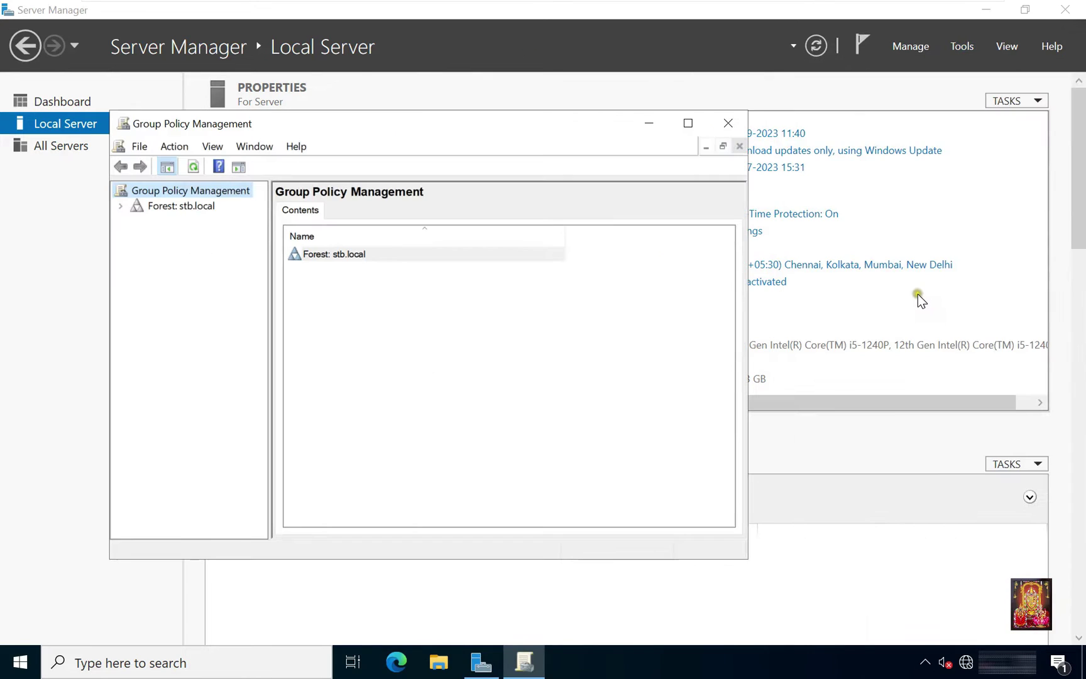
click(688, 125)
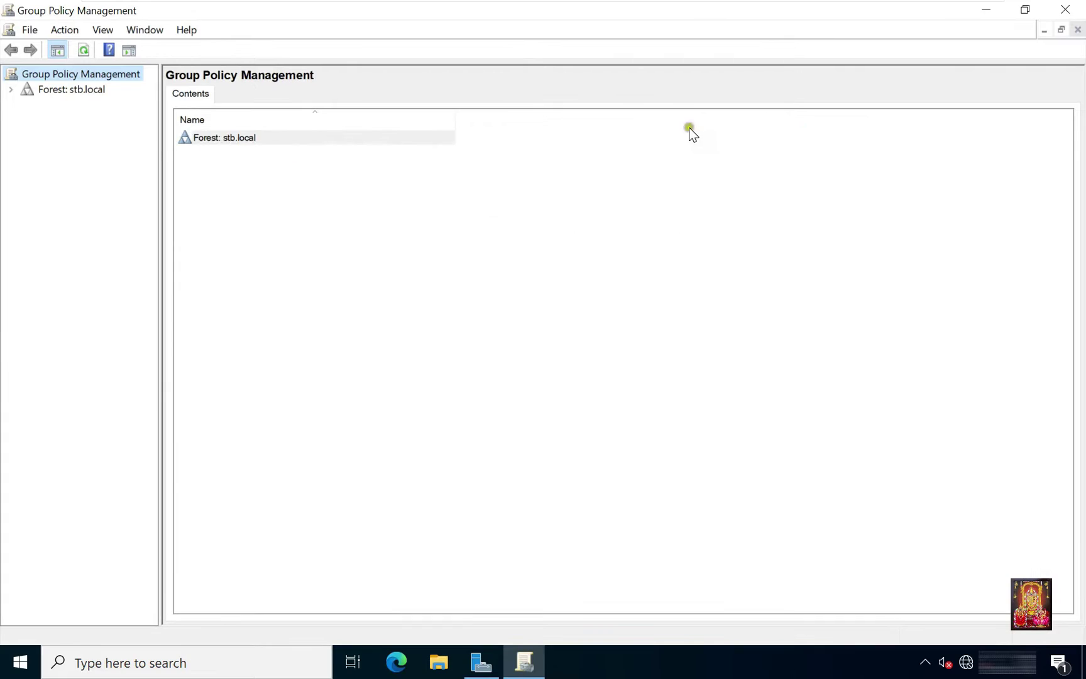
click(10, 90)
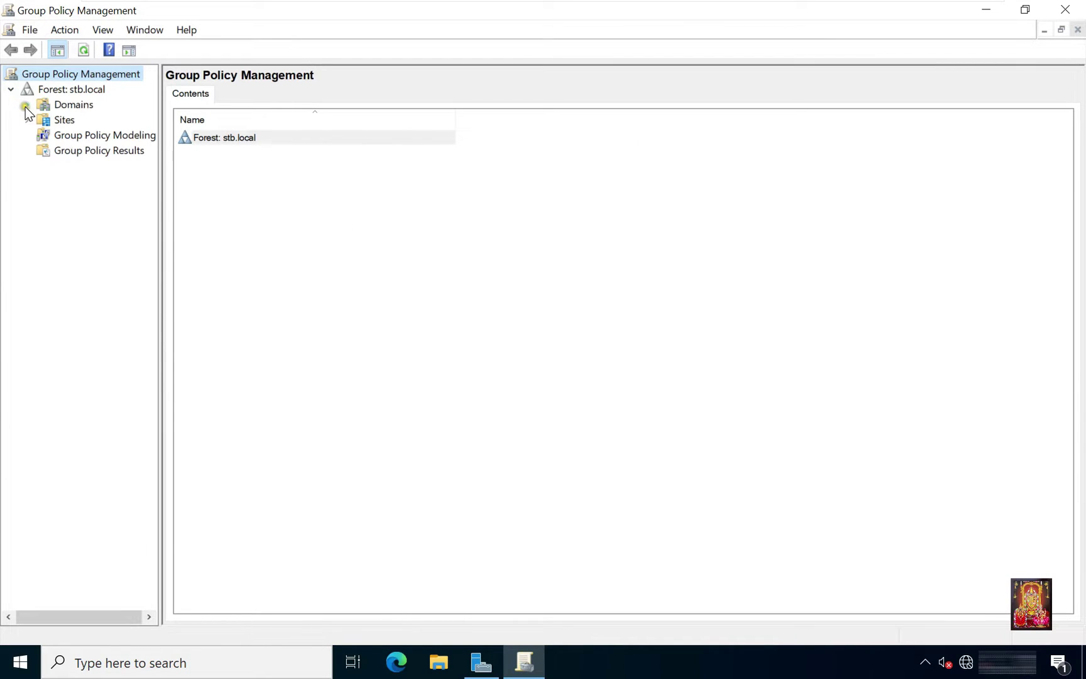
click(25, 105)
click(42, 120)
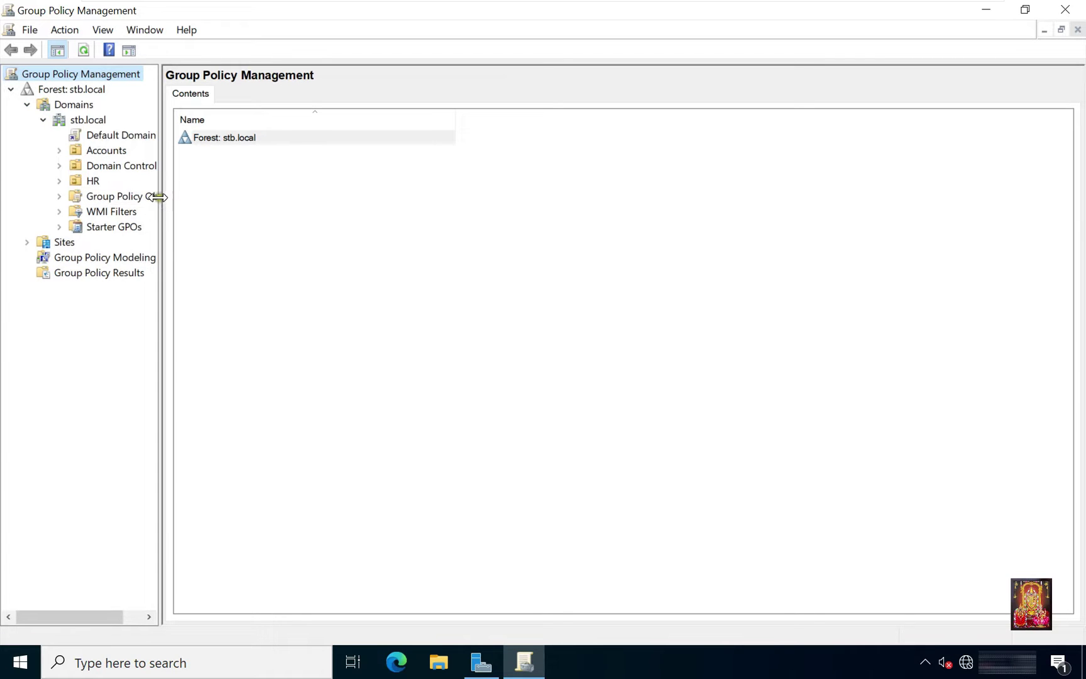
drag(160, 196, 229, 205)
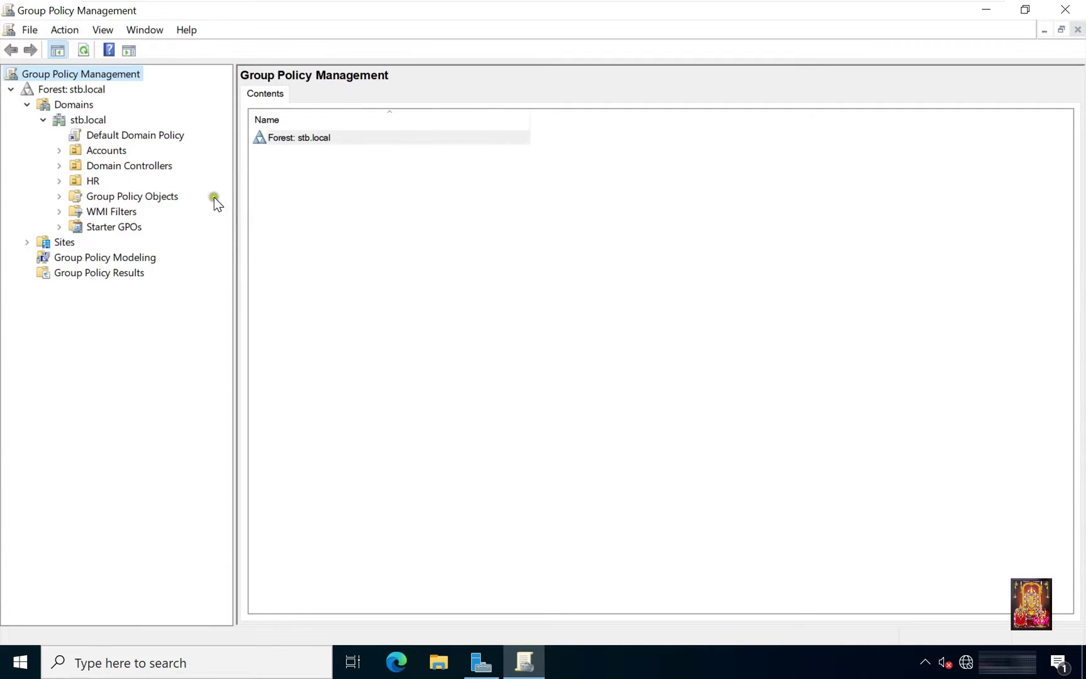
Check the Accounts OU links, then view the Default Domain Controllers Policy under Group Policy Objects
click(77, 150)
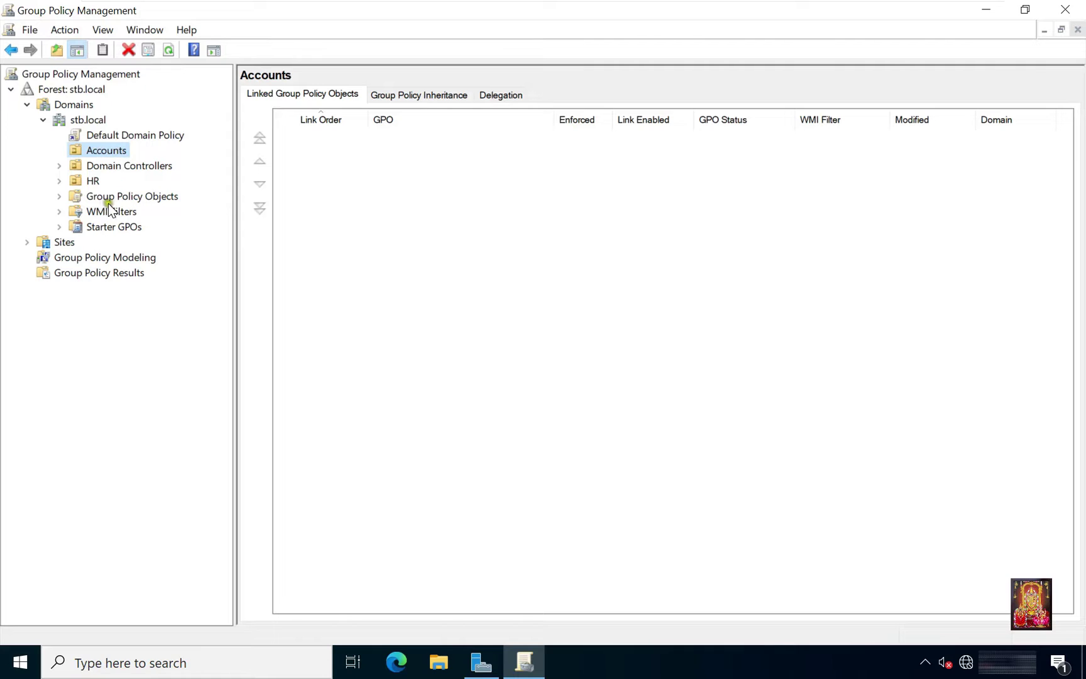
click(78, 198)
click(60, 196)
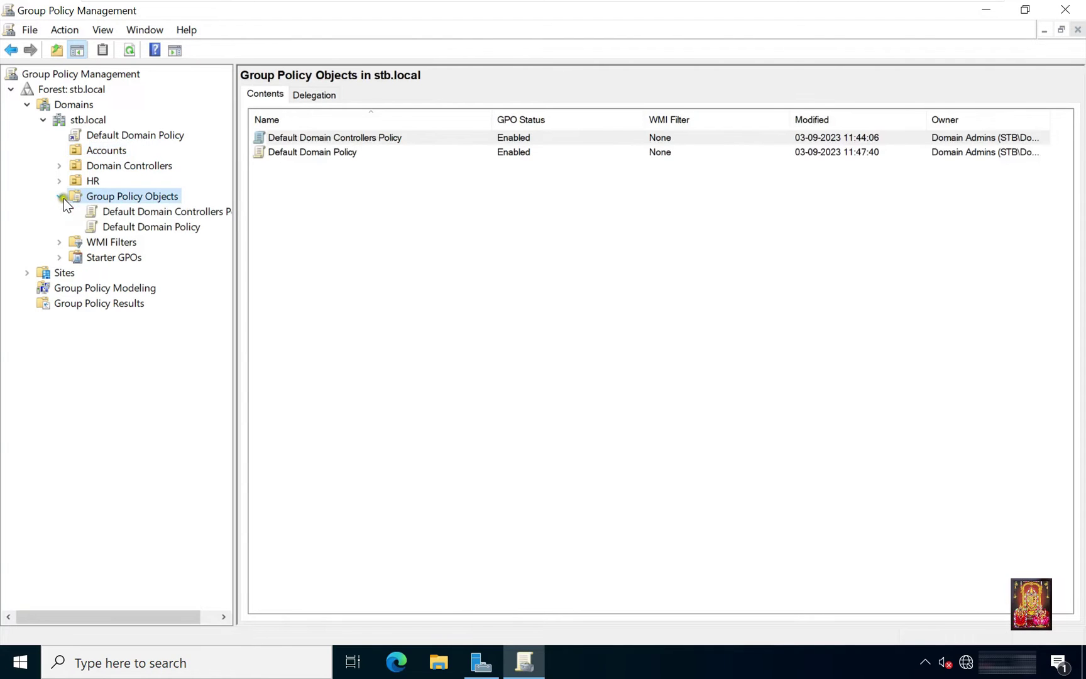
click(164, 213)
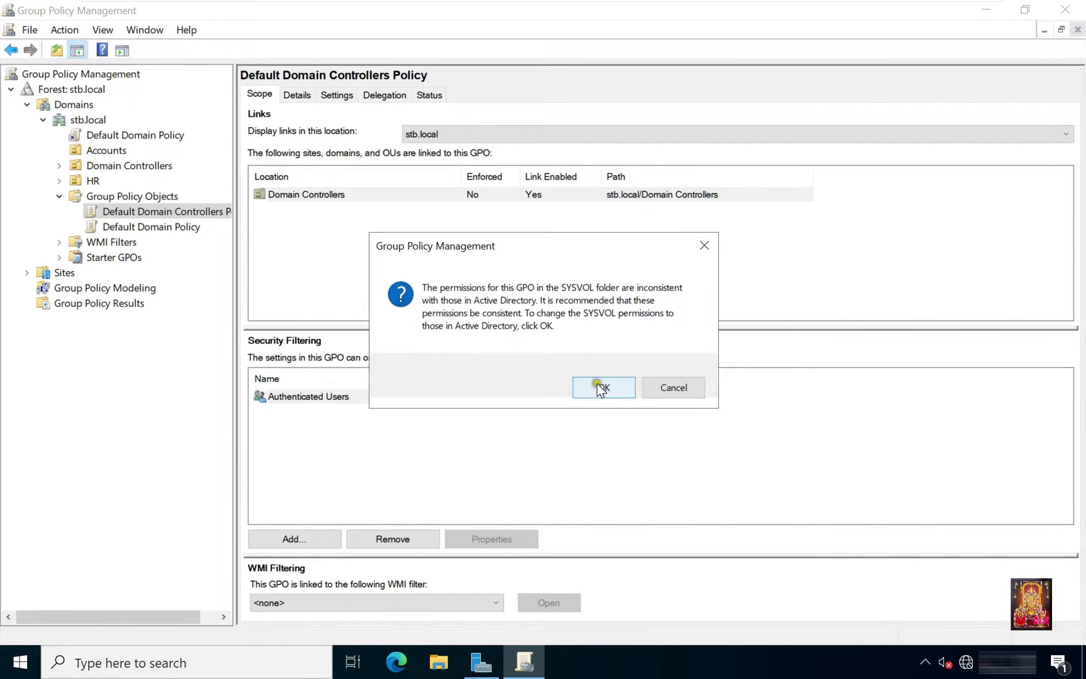
Accept the SYSVOL prompt and create and select GPO 'Hide Drives & Block Access C & D Drive'
click(599, 386)
right_click(173, 199)
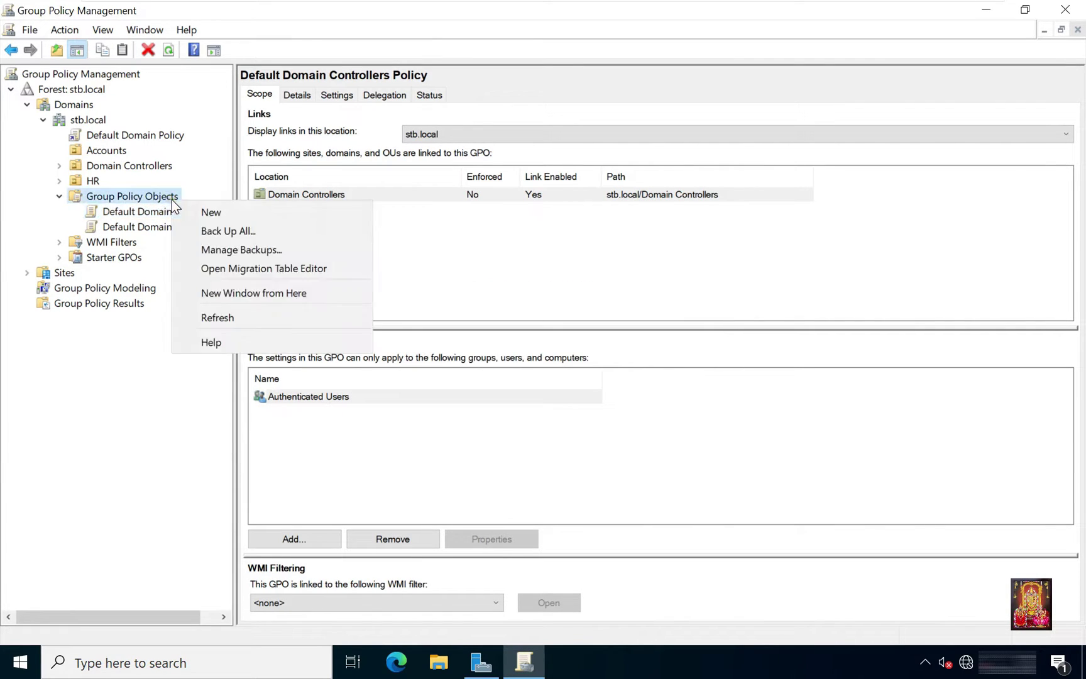
click(202, 212)
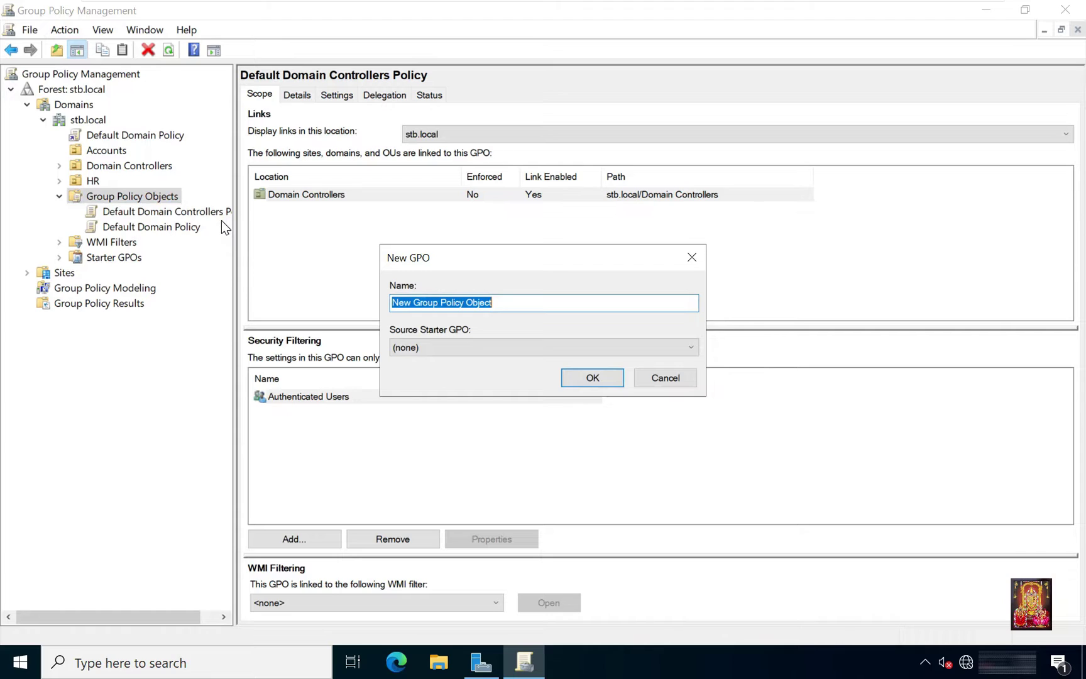
text(Hode)
key(BackSpace)
key(BackSpace)
key(BackSpace)
text(ide Drives & Block Access C & D Drive)
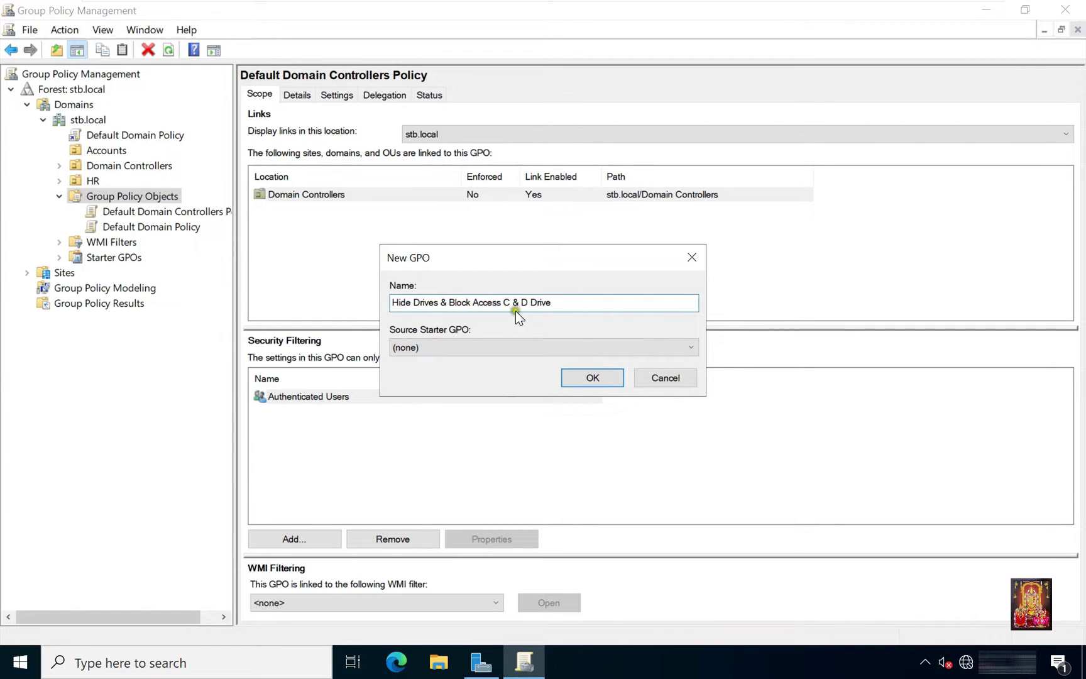
click(586, 376)
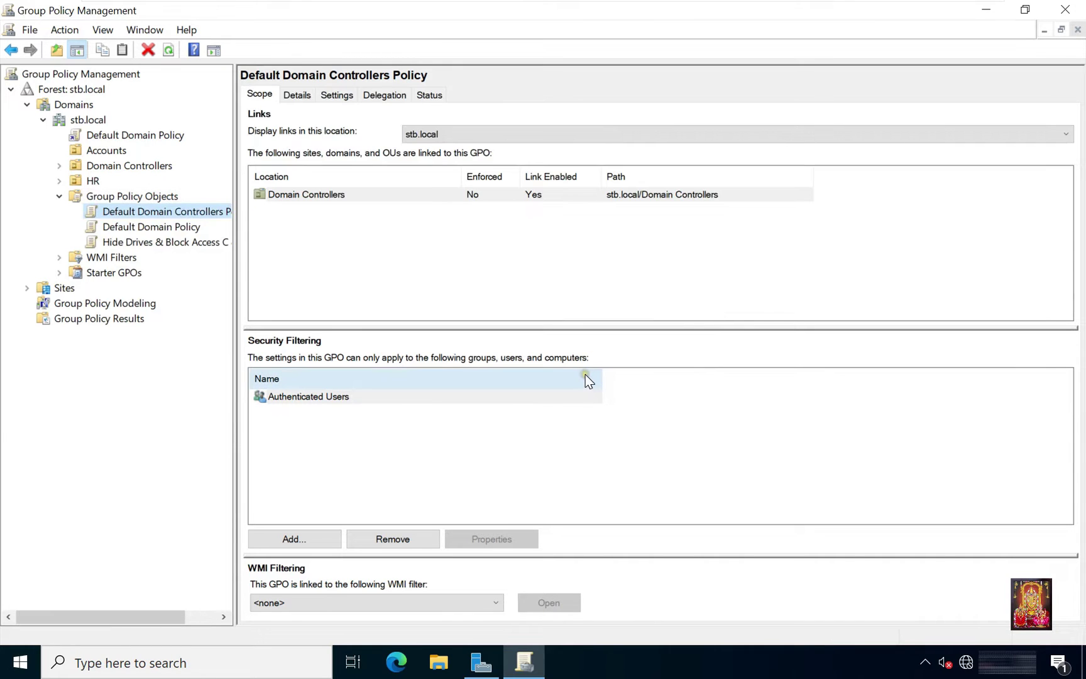
click(211, 248)
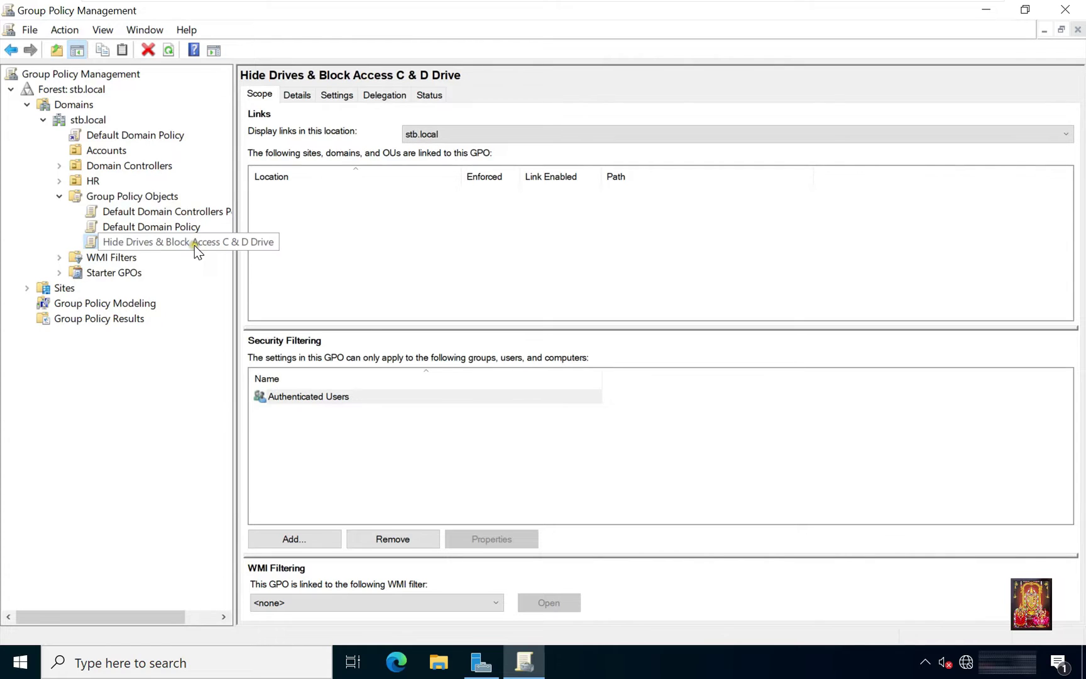
Edit the new GPO in a maximized editor, expanding User Configuration down to Administrative Templates
right_click(195, 245)
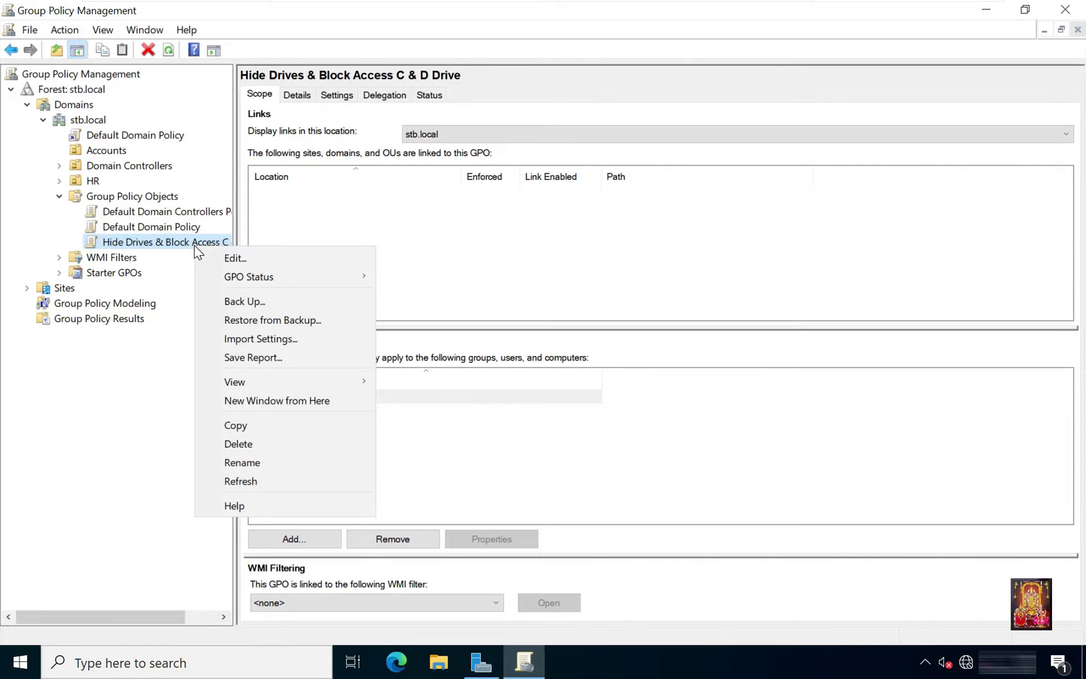
click(228, 259)
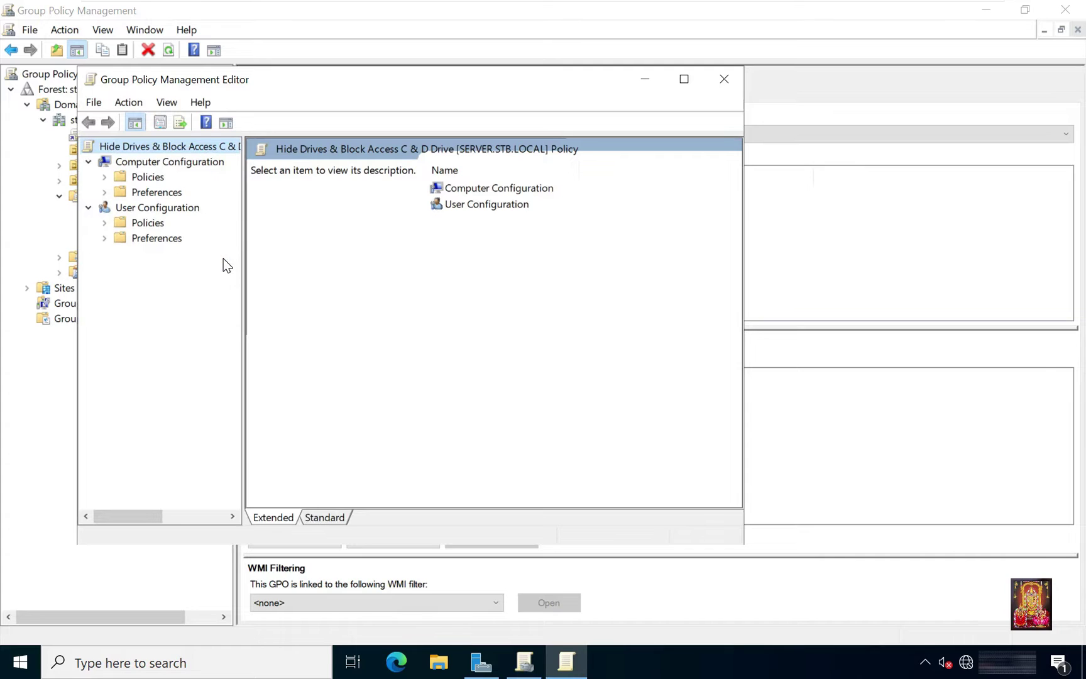
click(686, 80)
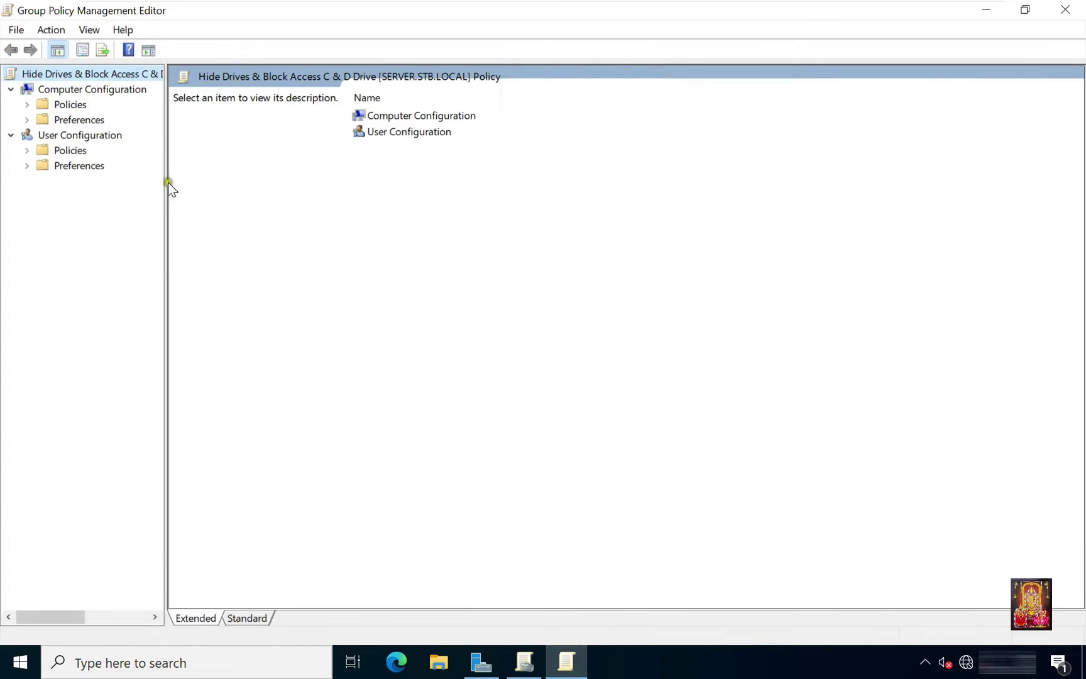
click(27, 151)
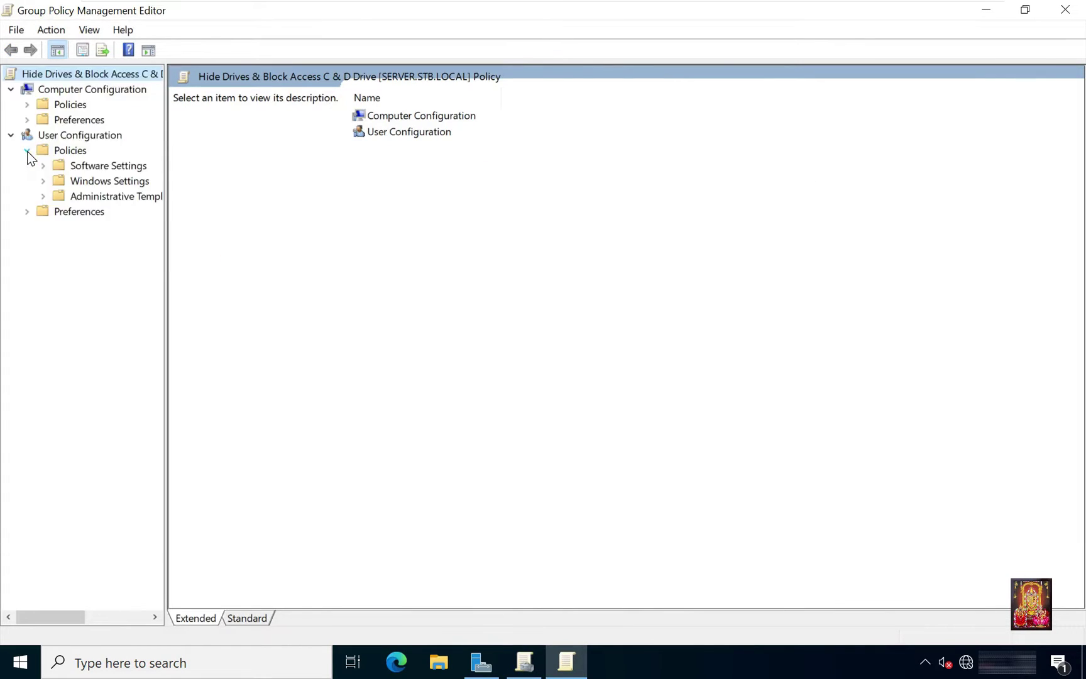
click(43, 197)
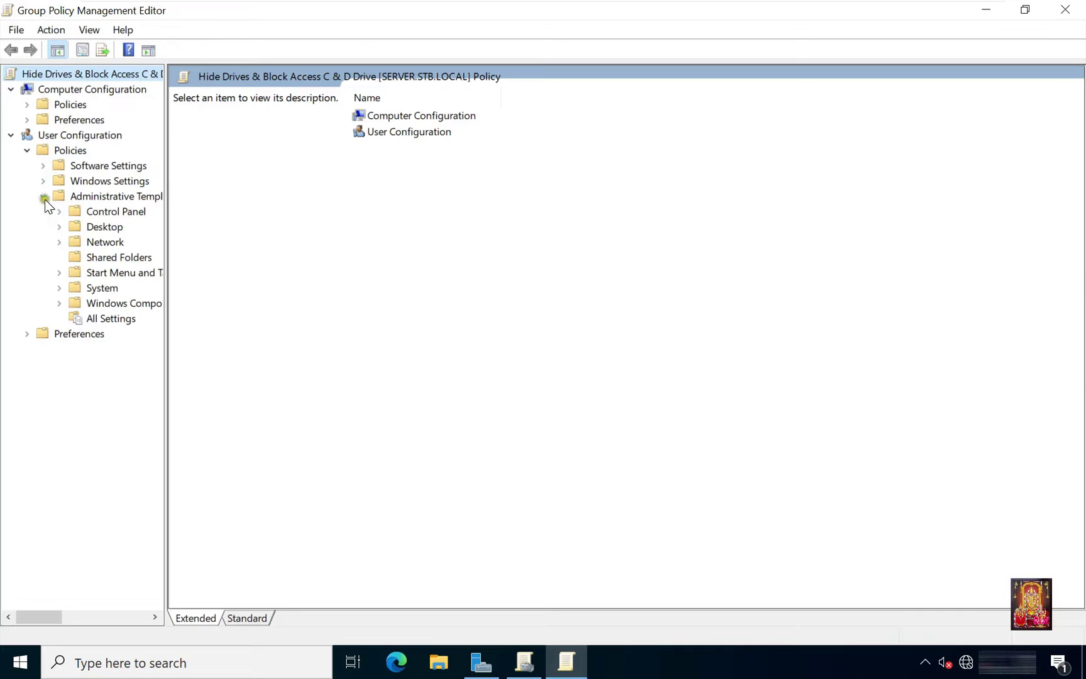
Under Windows Components, list the File Explorer settings and move to the hide drives setting
click(56, 290)
click(59, 303)
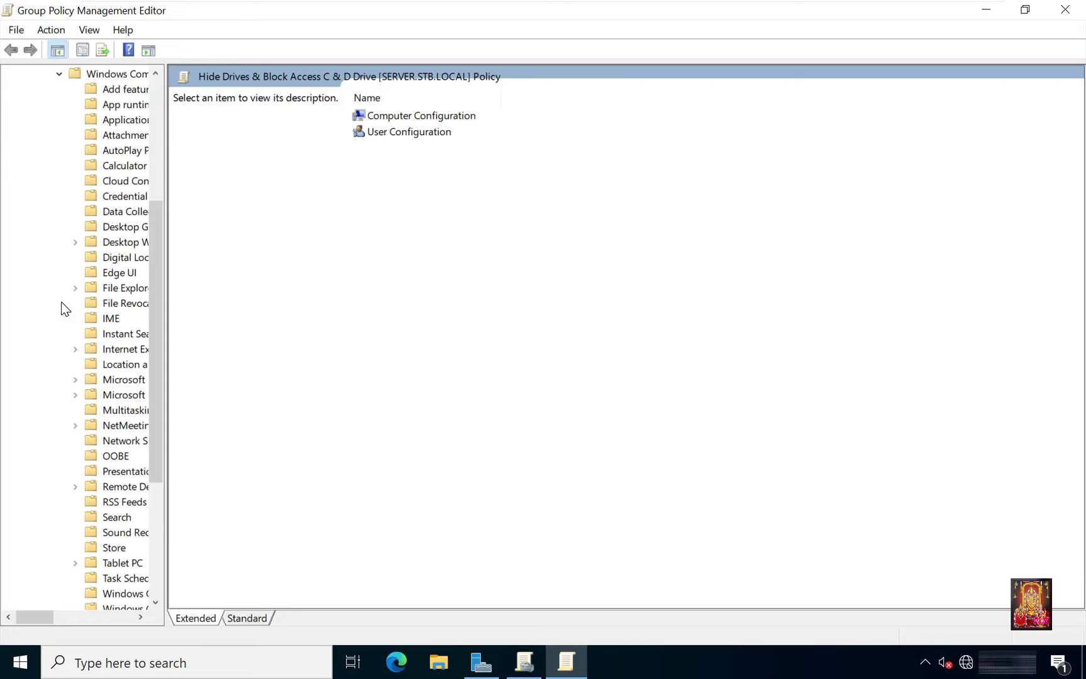
click(167, 290)
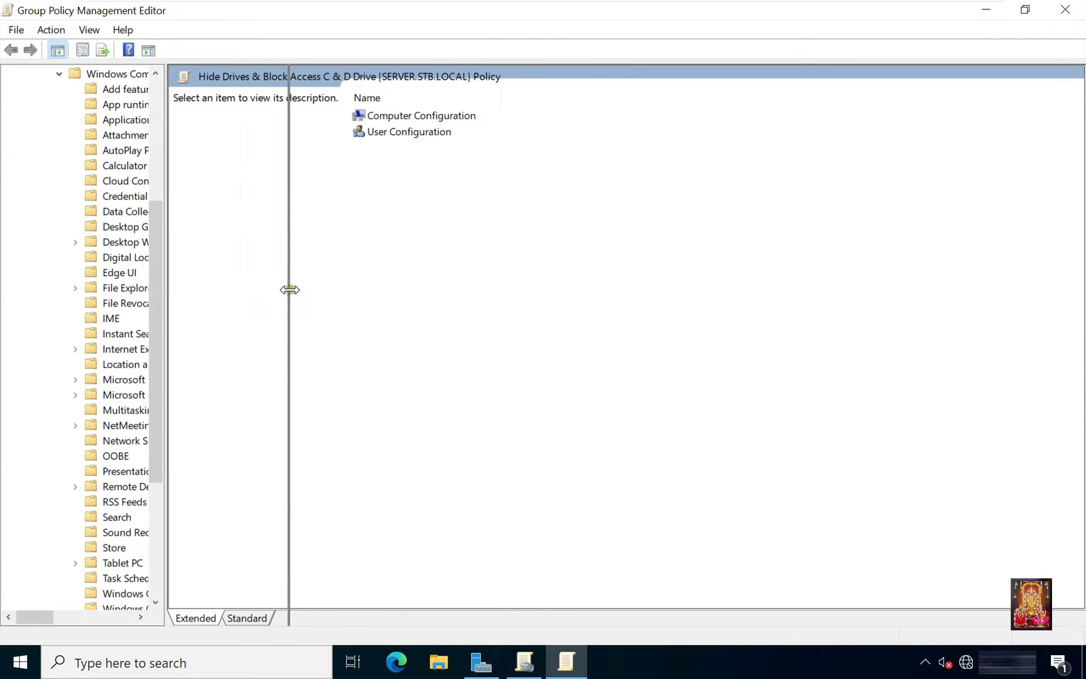
drag(165, 286, 289, 287)
click(124, 287)
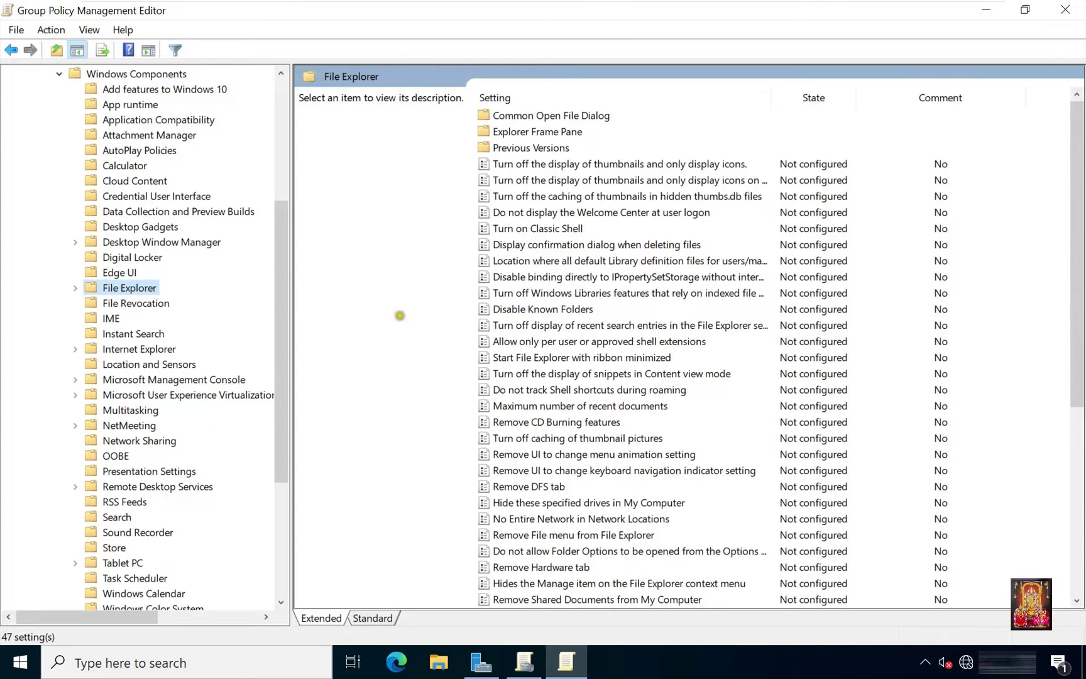
click(544, 340)
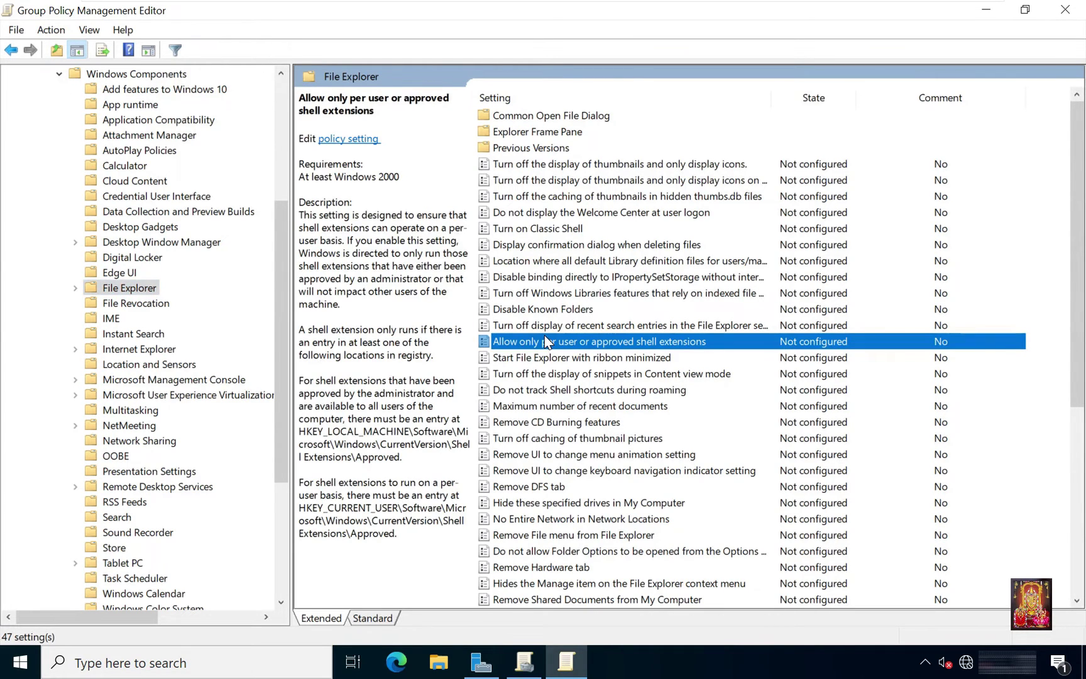
click(545, 325)
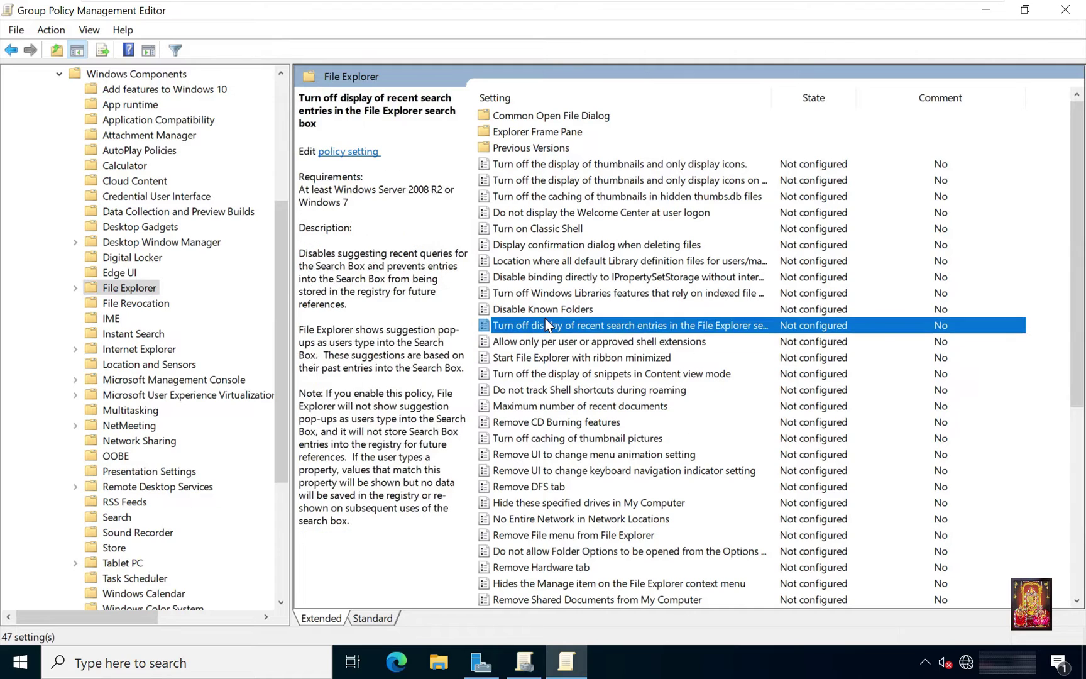
key(h)
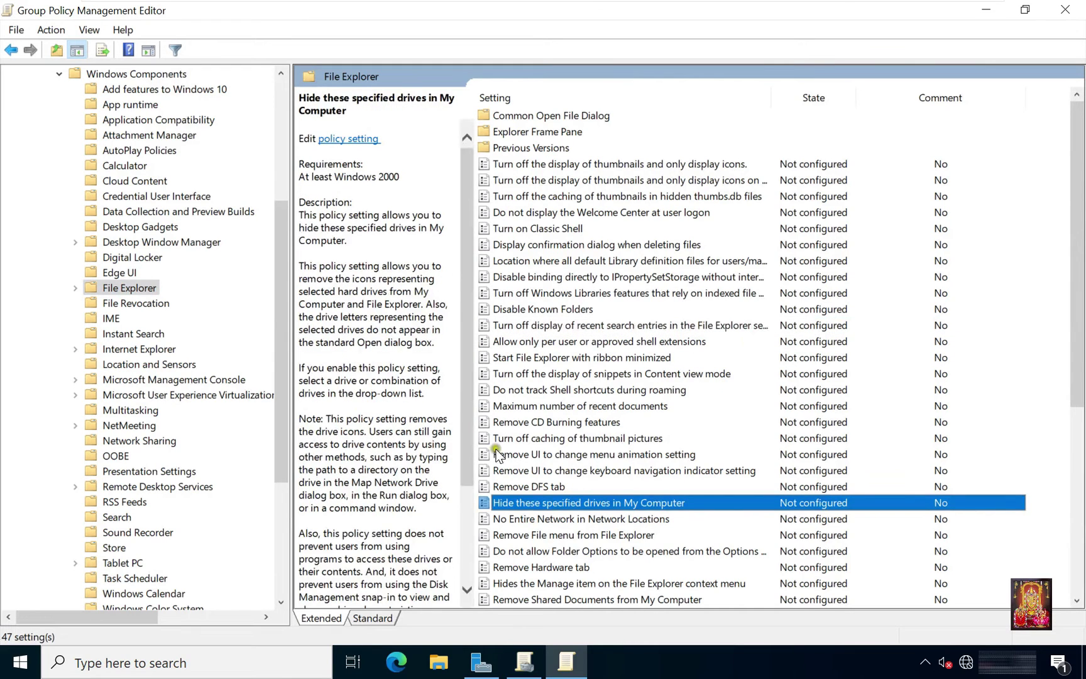
Enable 'Hide these specified drives in My Computer' with 'Restrict A, B, C and D drives only'
double_click(658, 506)
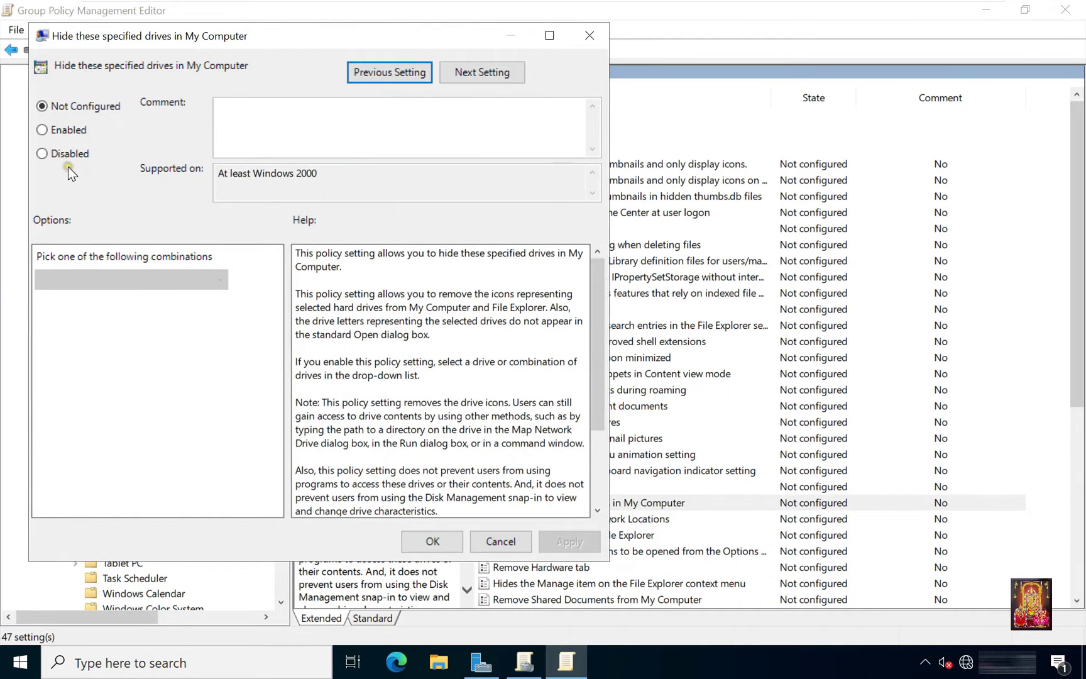
click(41, 130)
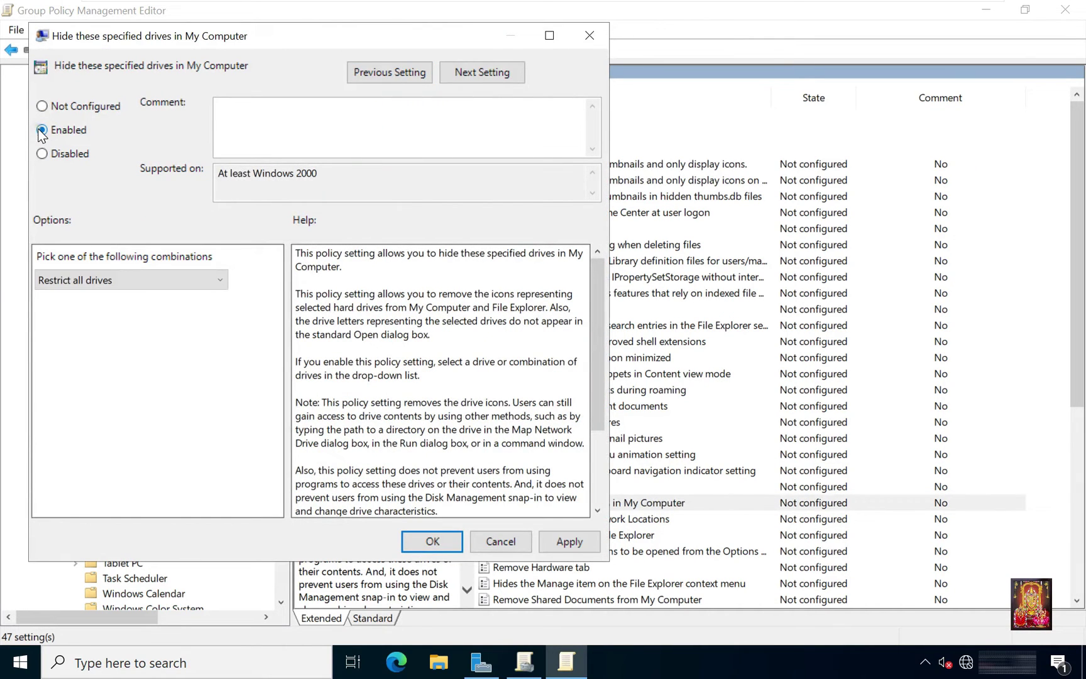
click(137, 281)
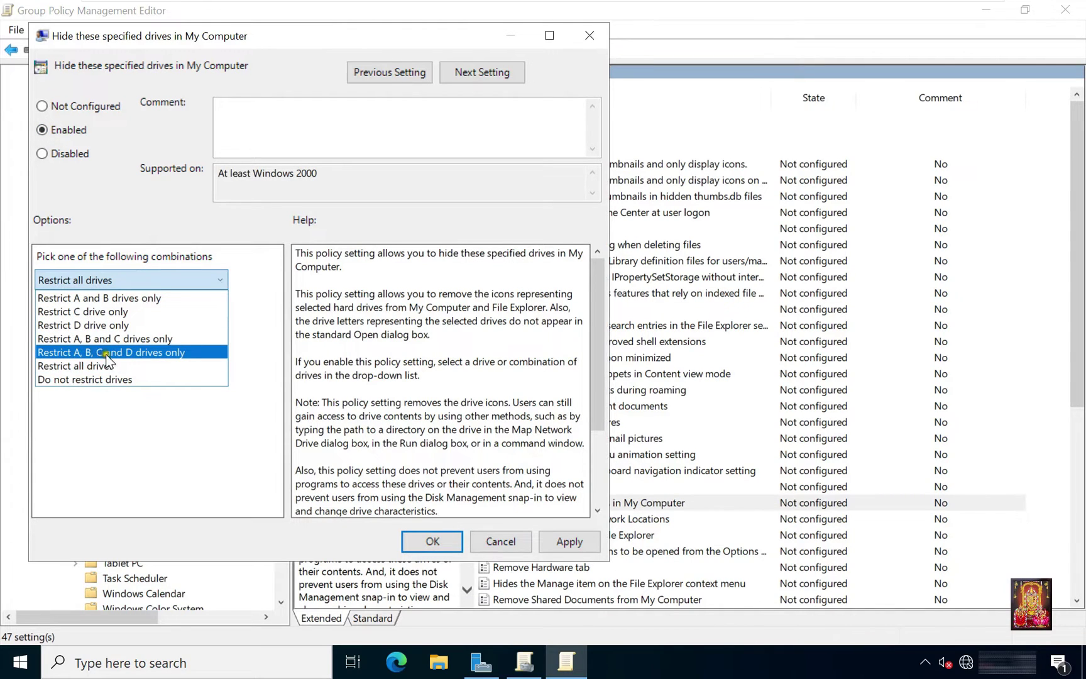
click(164, 352)
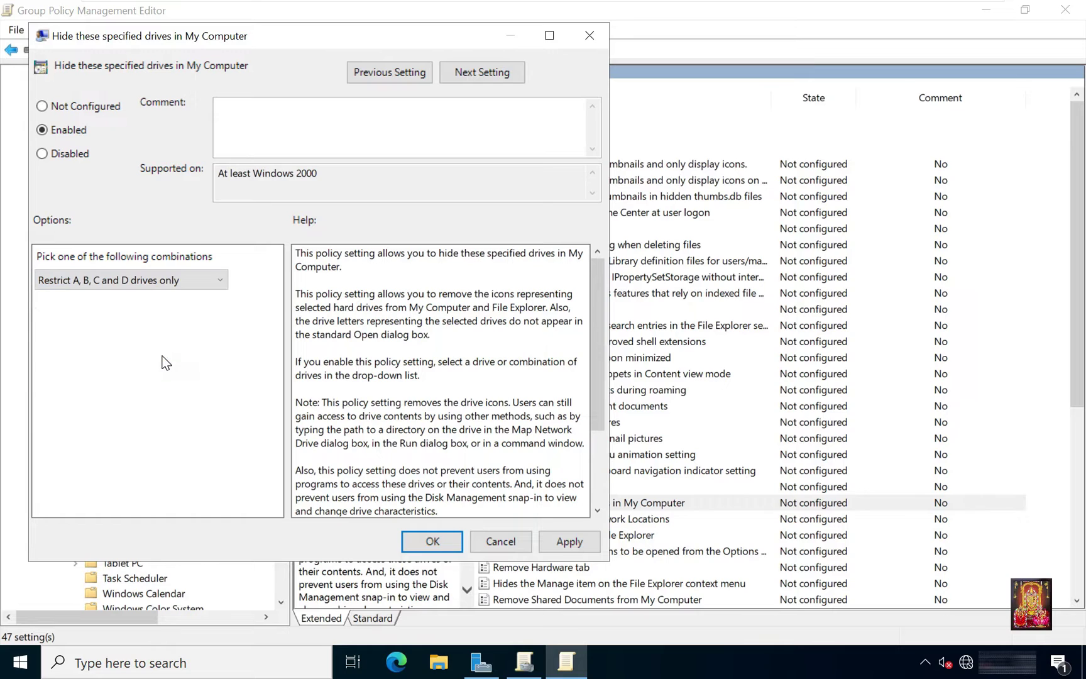
click(570, 541)
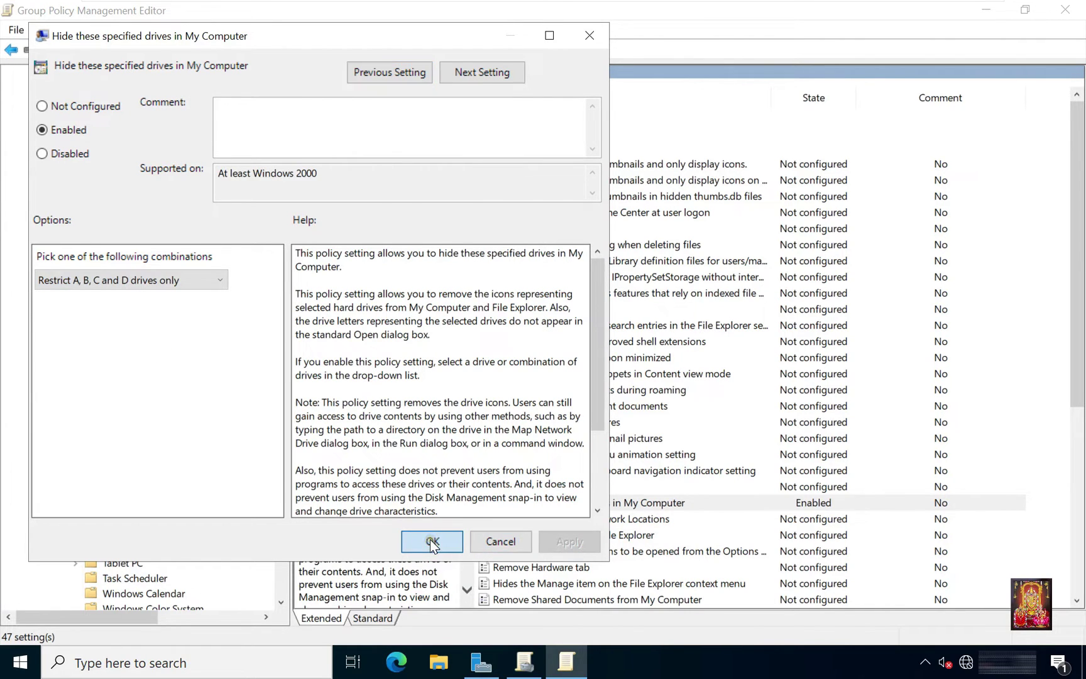
click(432, 542)
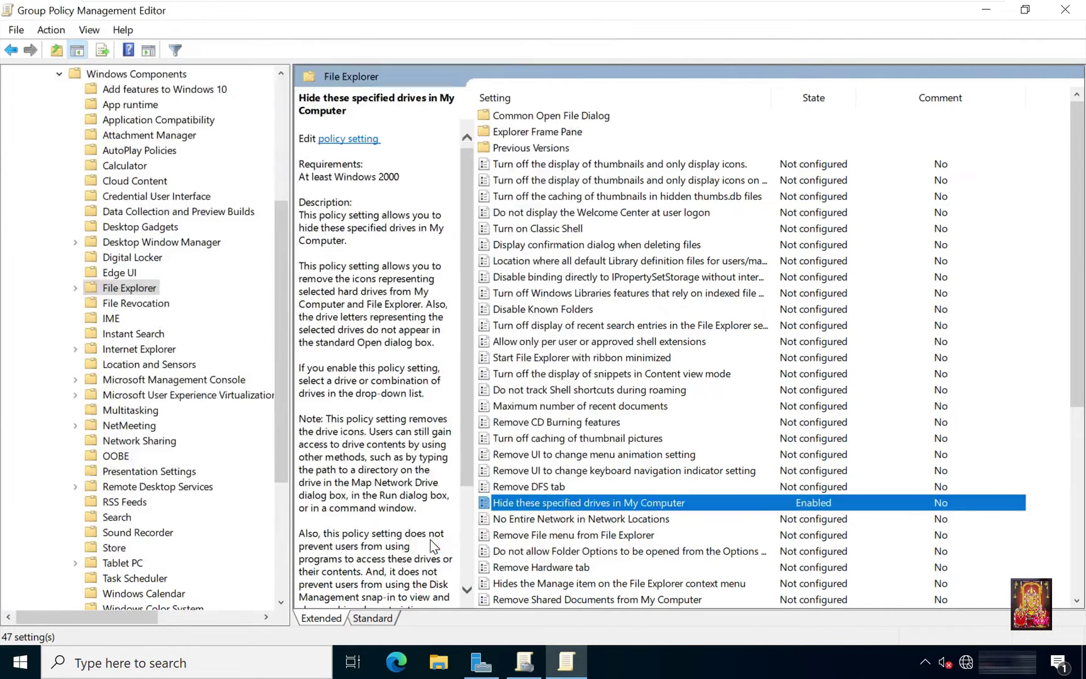
Enable 'Prevent access to drives from My Computer' for drives A–D, then close the editor
click(564, 438)
scroll(560, 438, down, 7)
click(560, 438)
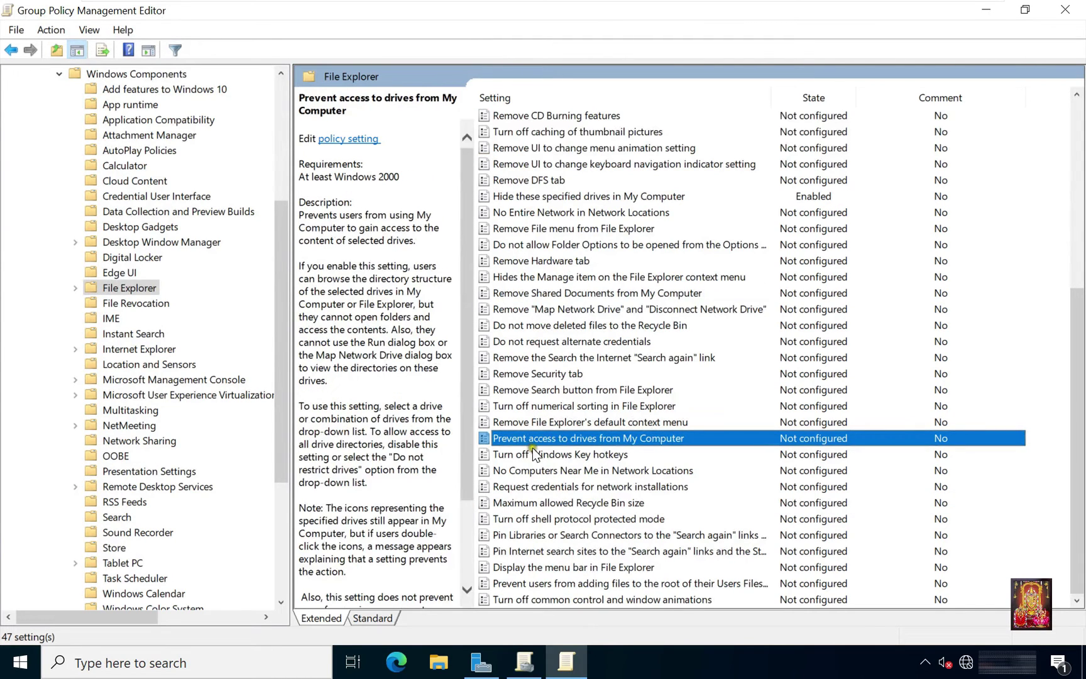
double_click(630, 443)
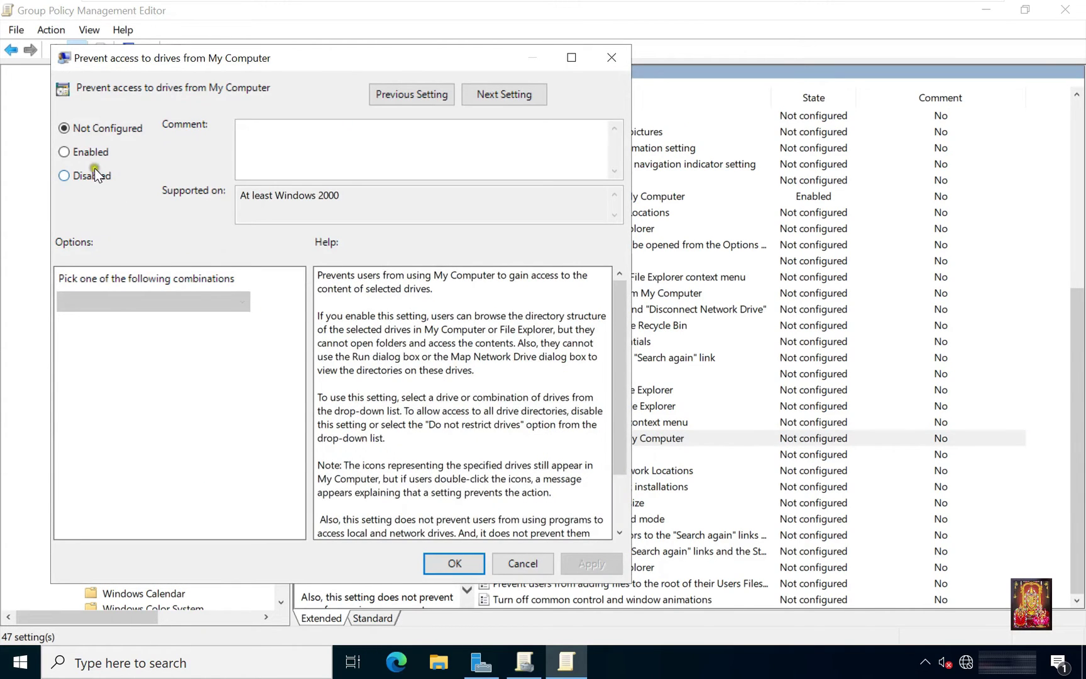
click(65, 152)
click(110, 306)
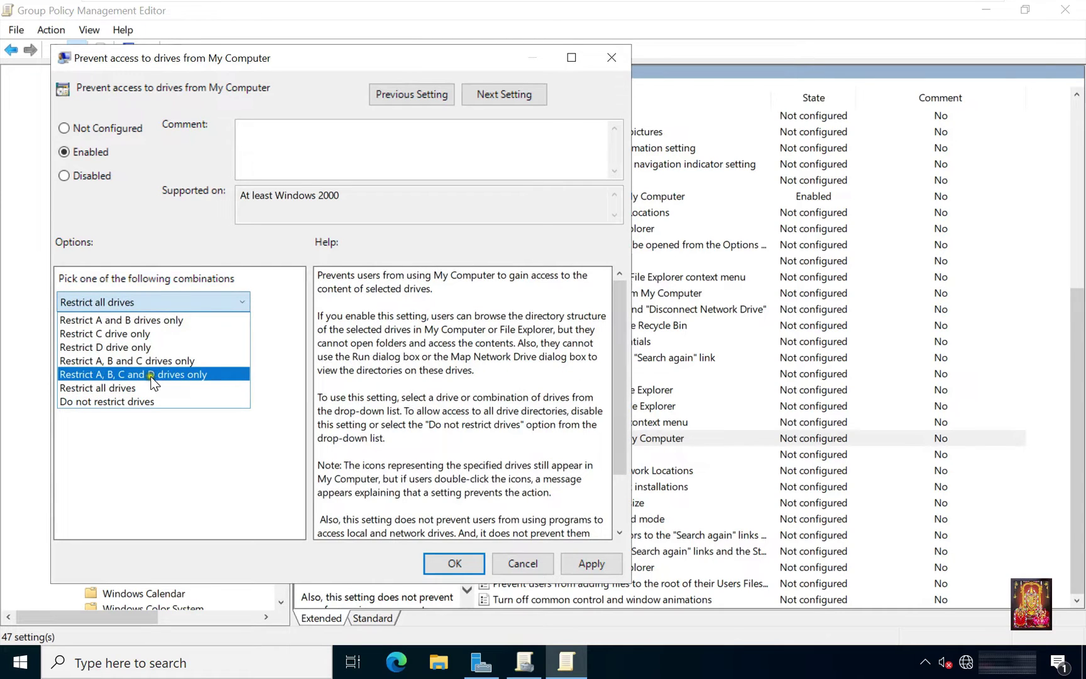
click(166, 374)
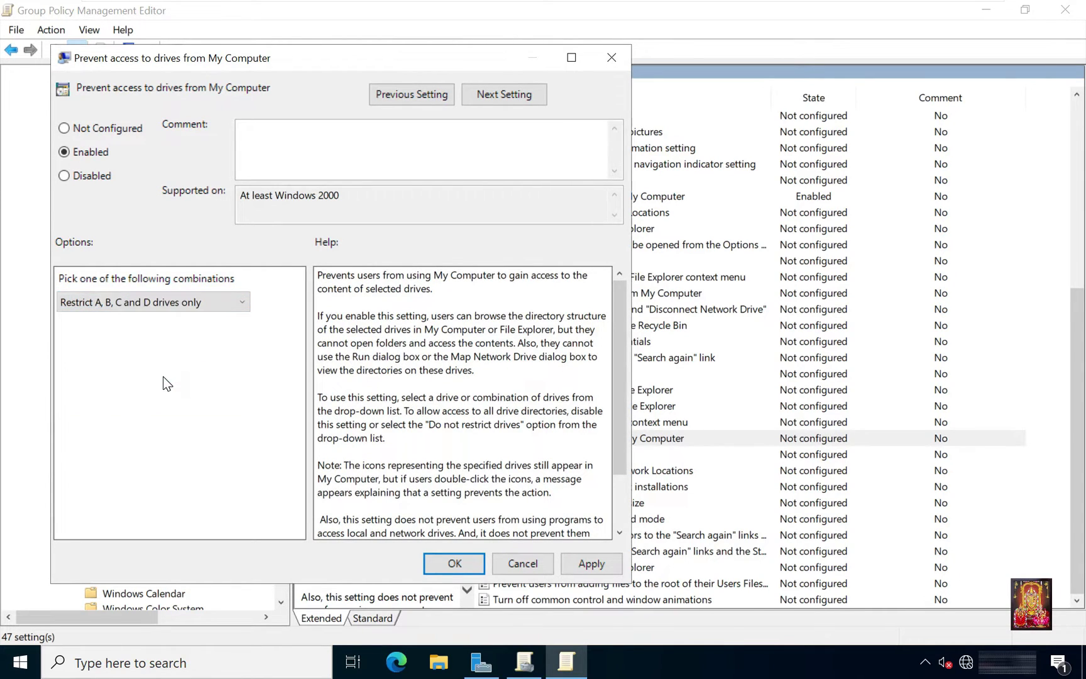
click(590, 560)
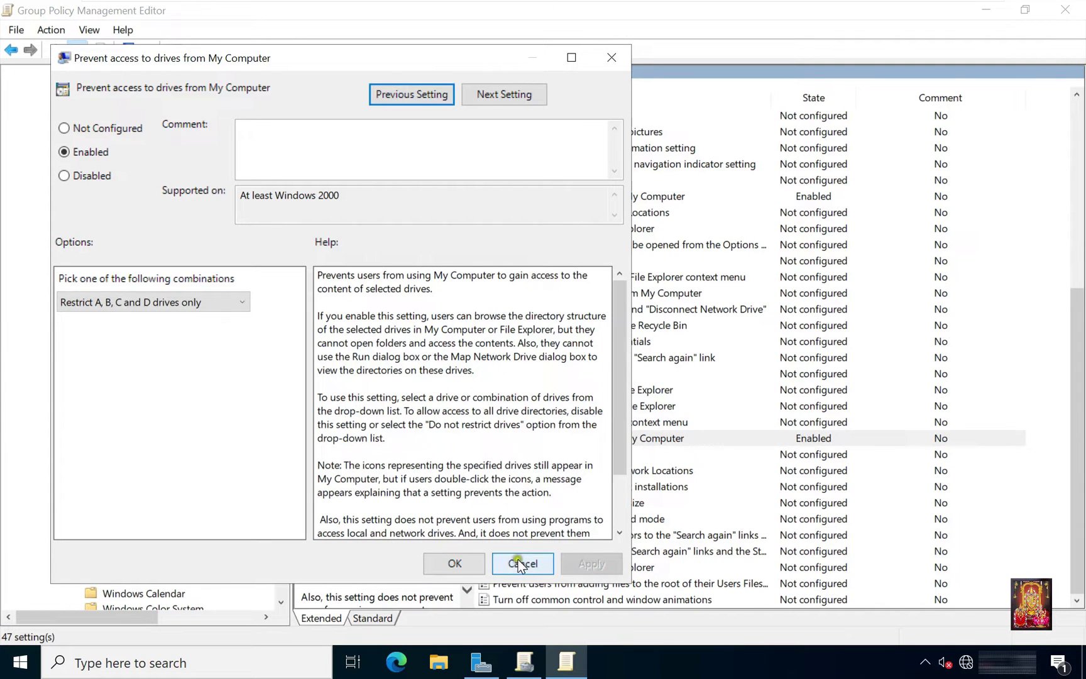
click(458, 563)
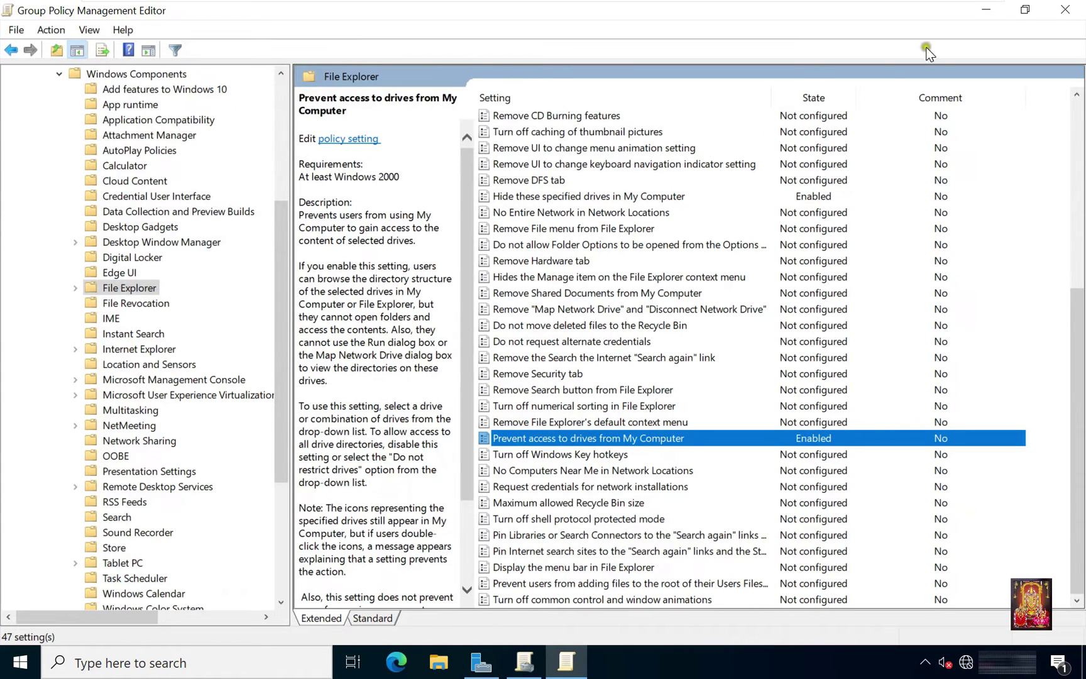
click(1067, 16)
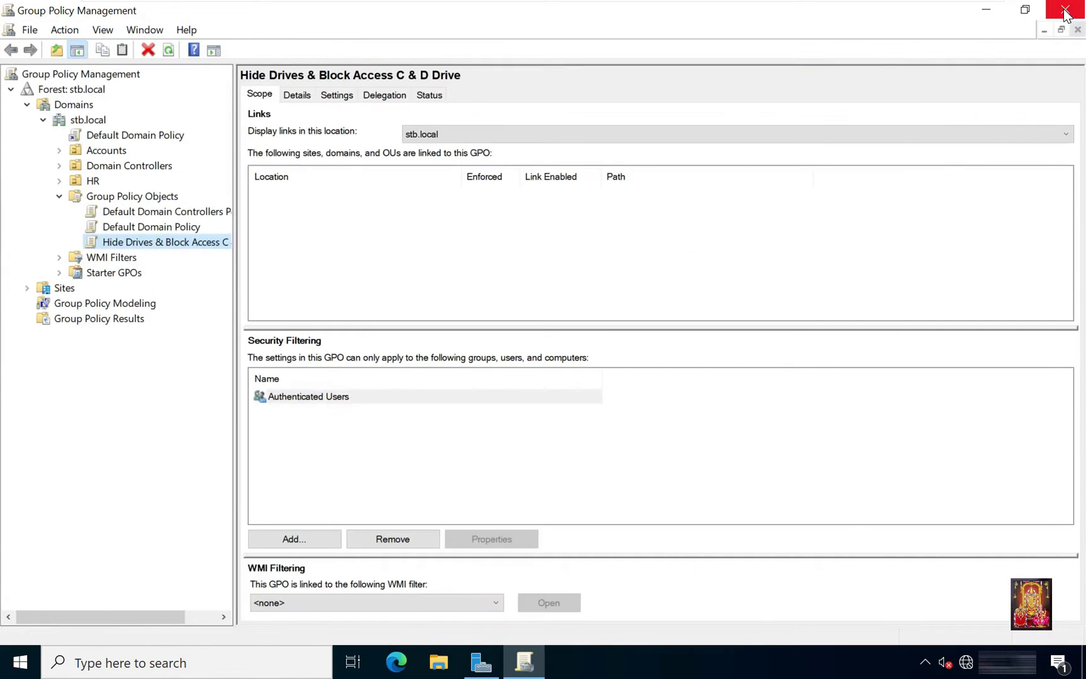
Attach 'Hide Drives & Block Access C & D Drive' to Accounts using 'Link an Existing GPO'
click(106, 153)
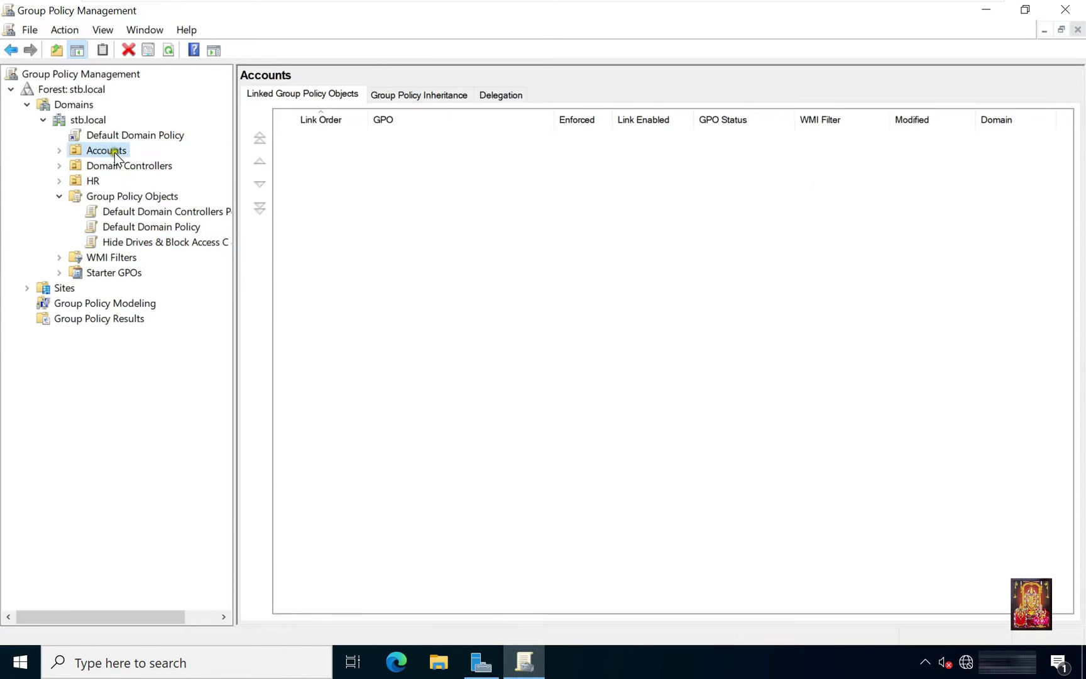
right_click(115, 152)
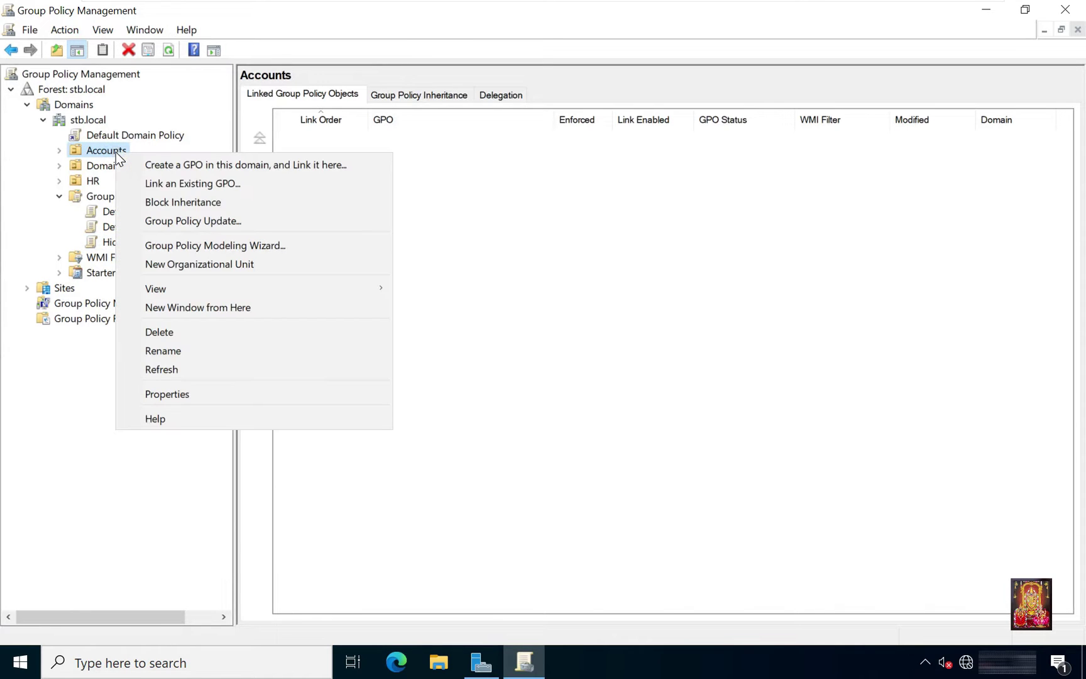
click(158, 183)
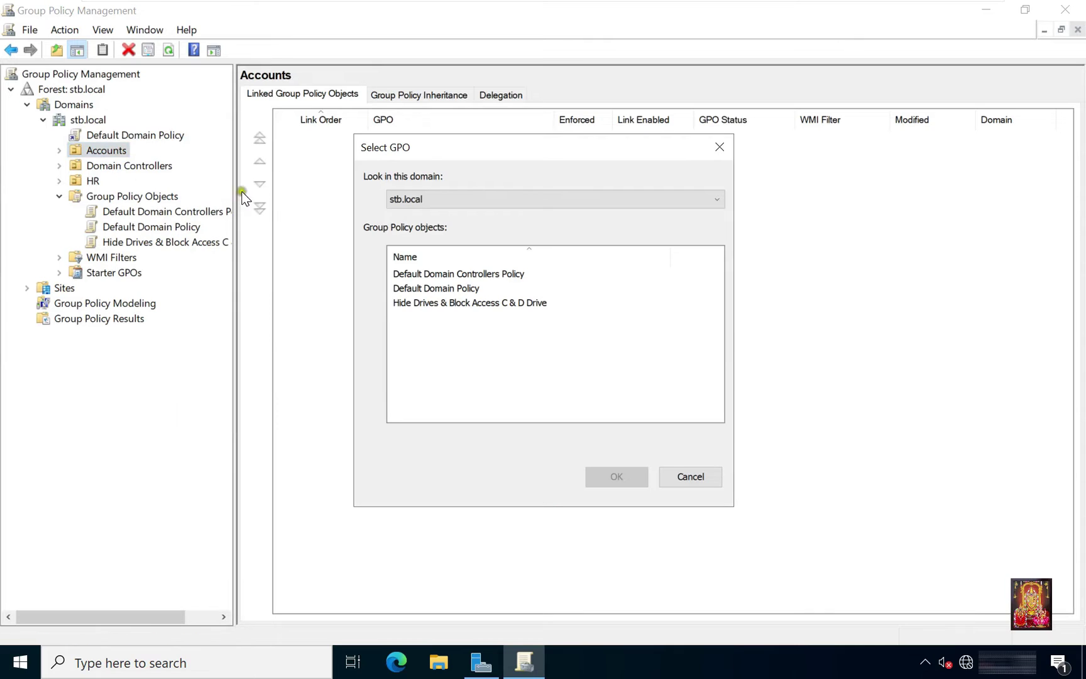
click(407, 303)
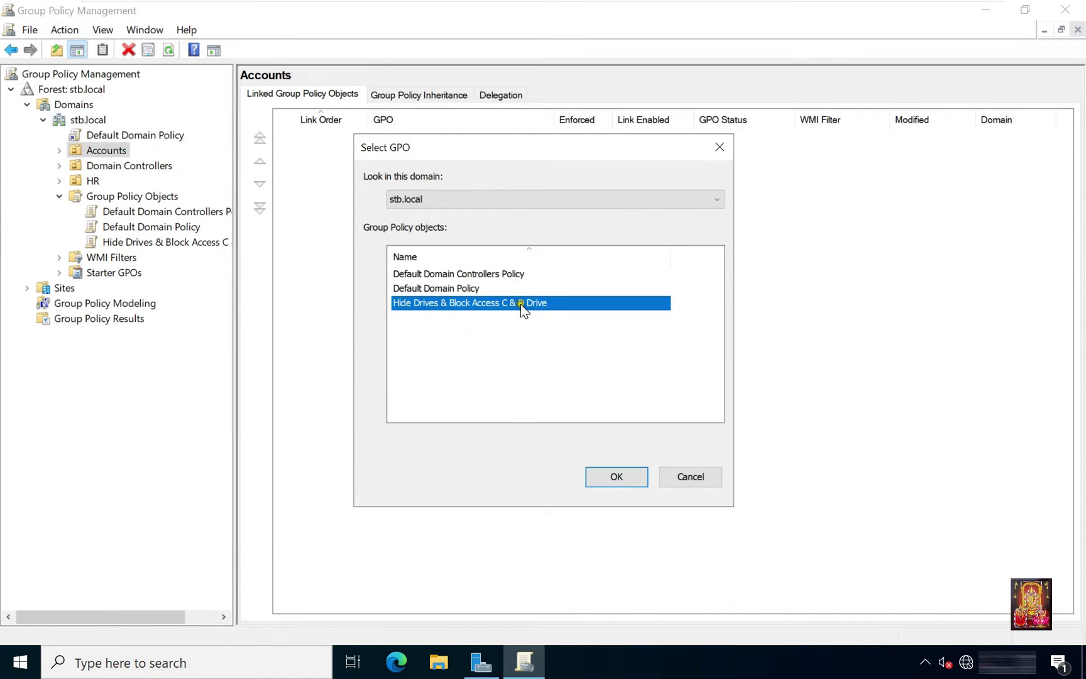
click(604, 465)
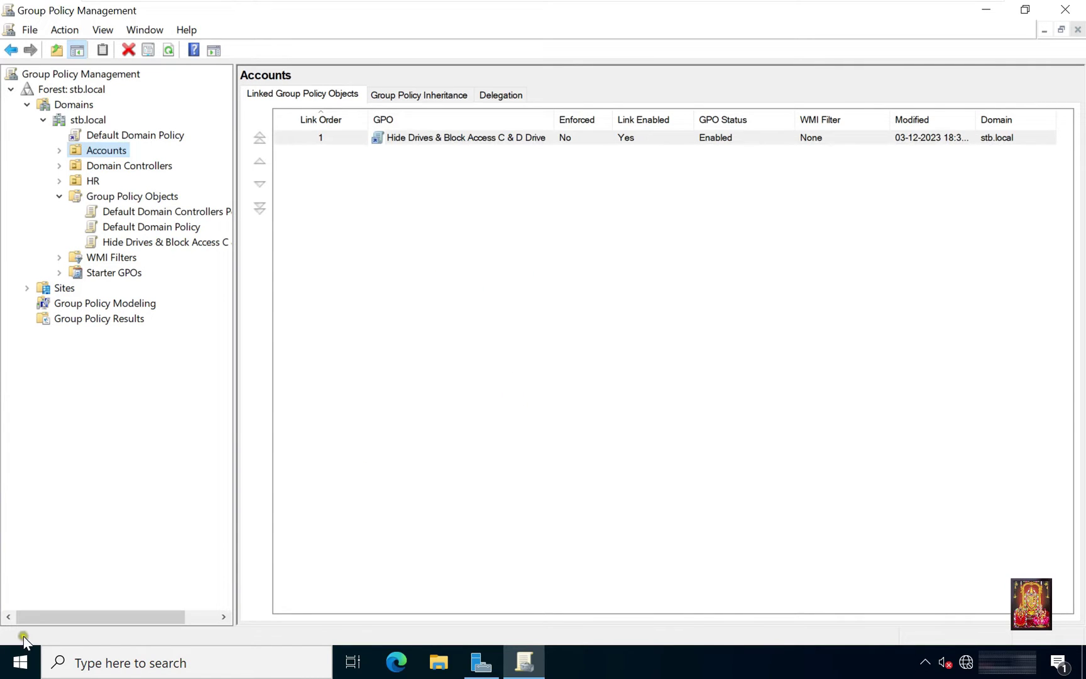
Run gpupdate from the Run box to refresh the server's group policy
right_click(21, 660)
click(70, 583)
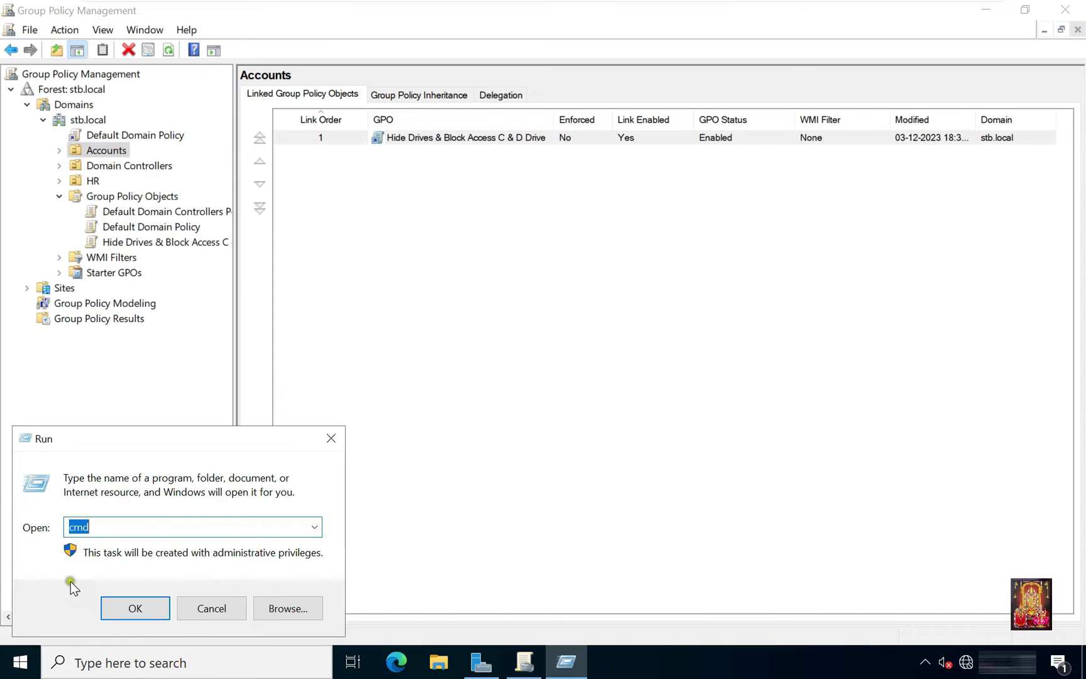
text(gpupdate)
key(Return)
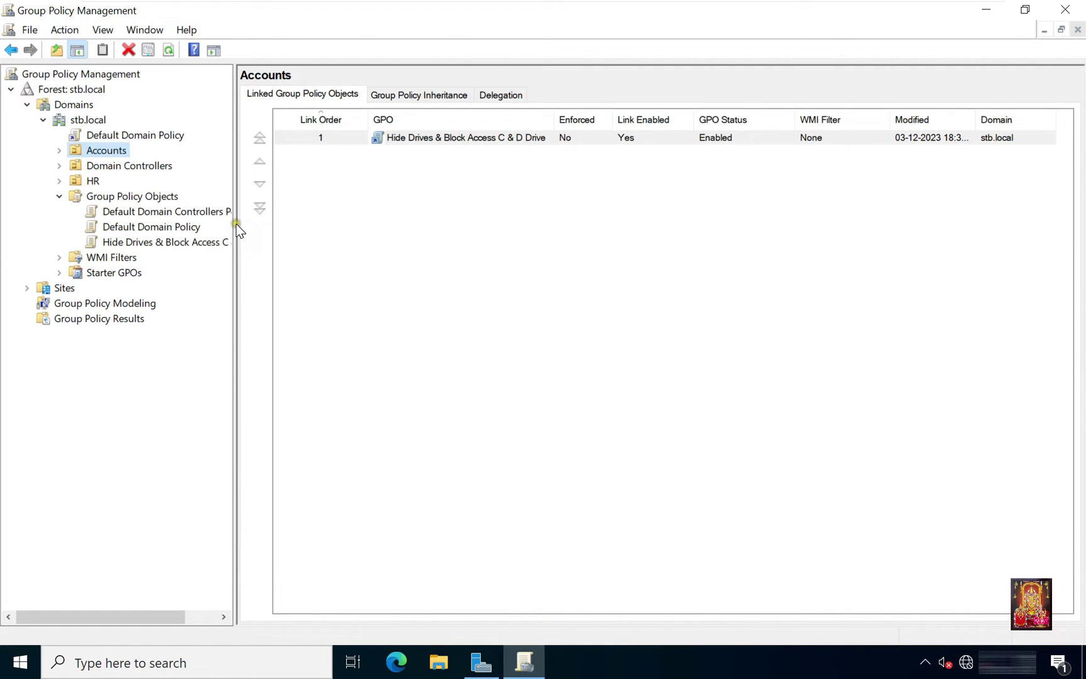
Swap Group Policy Management for ADUC and start a new user in the Accounts OU
click(1066, 10)
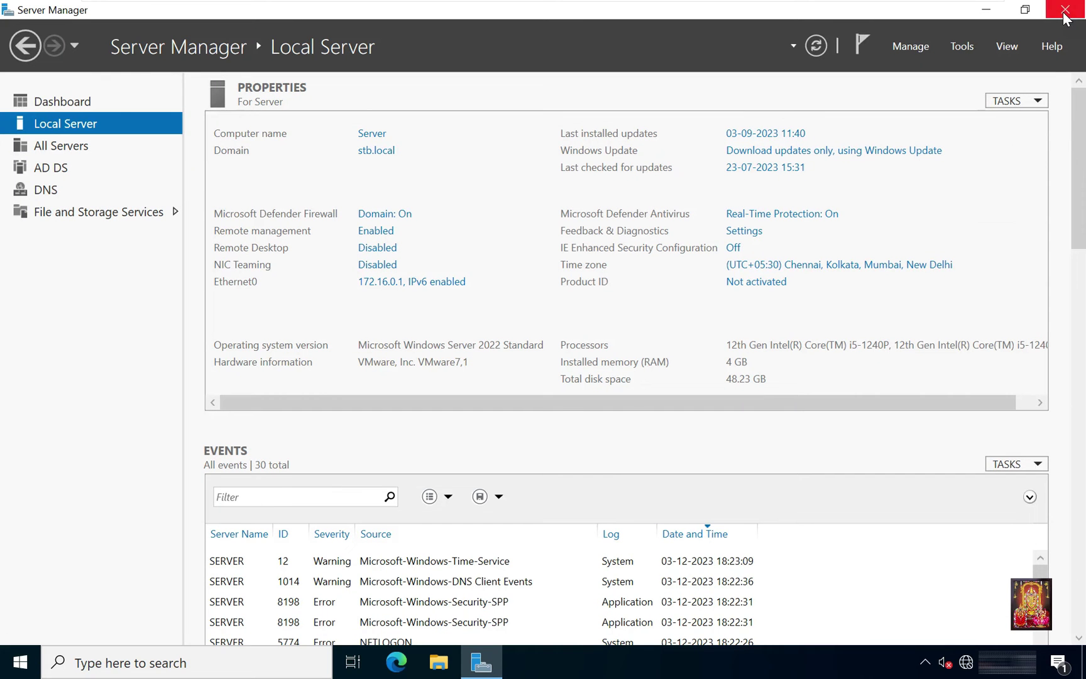
click(963, 48)
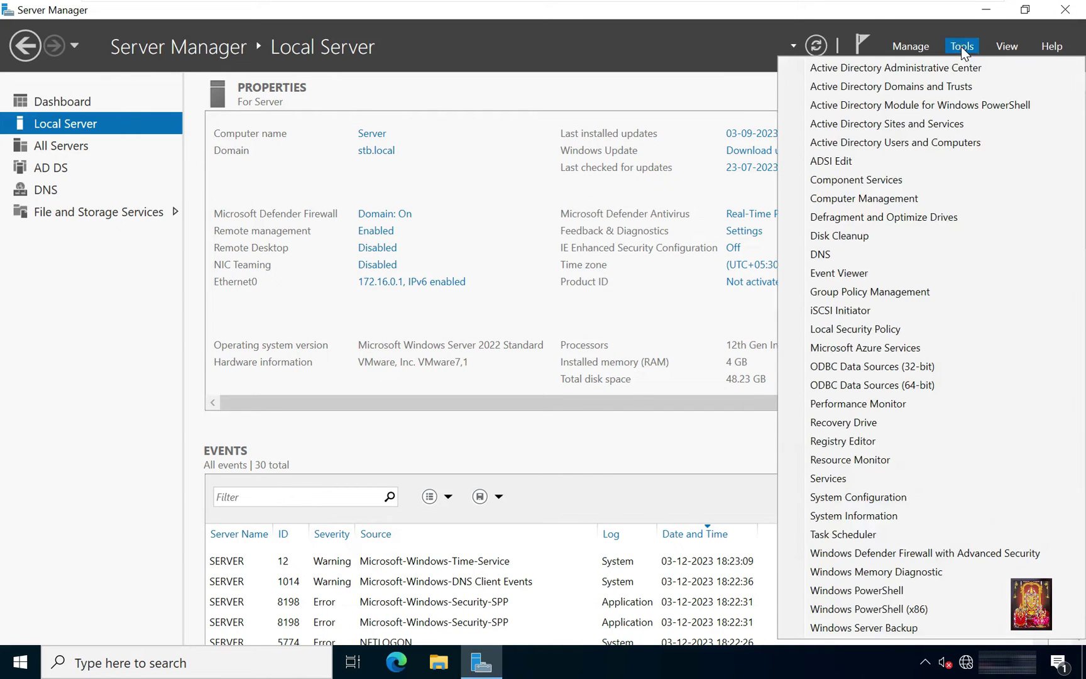
click(913, 143)
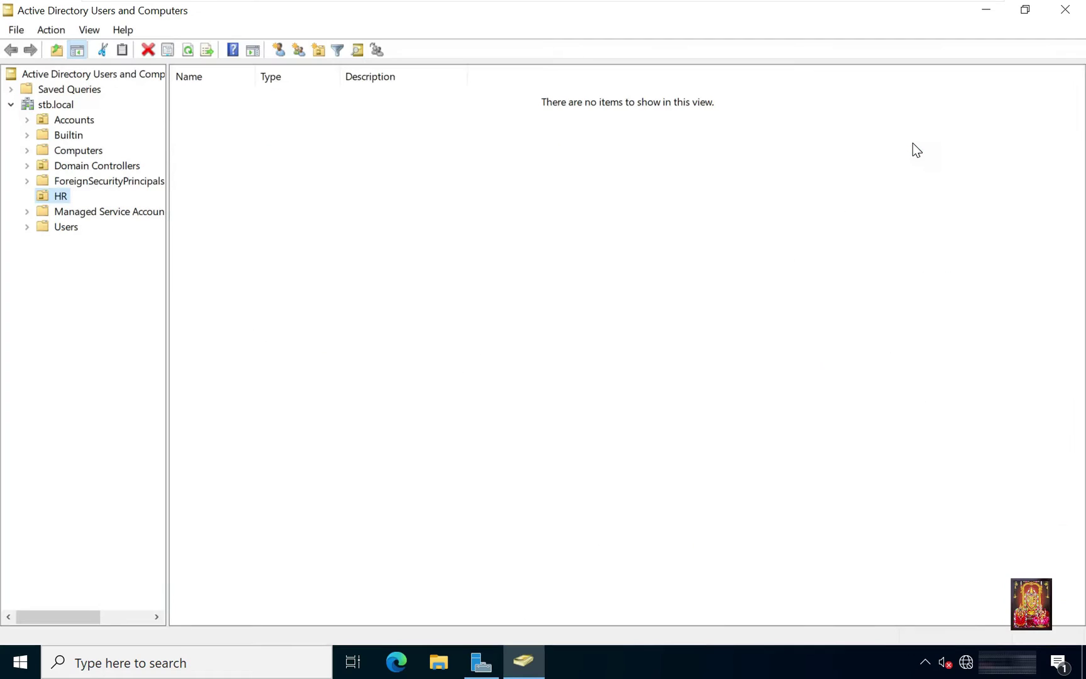
click(78, 122)
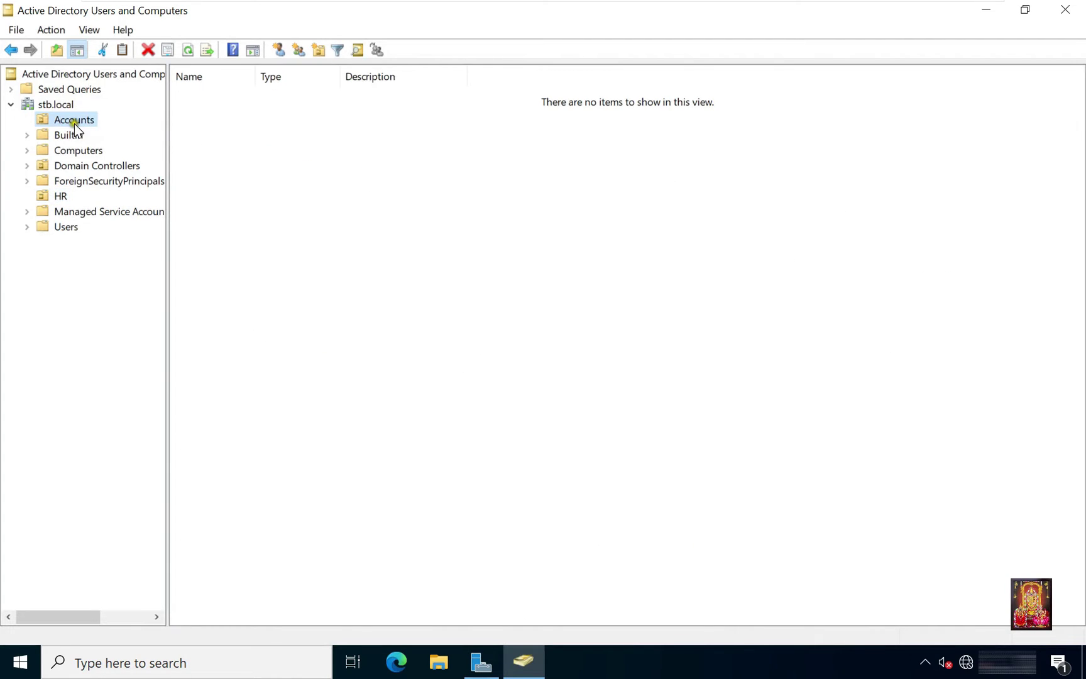
right_click(79, 124)
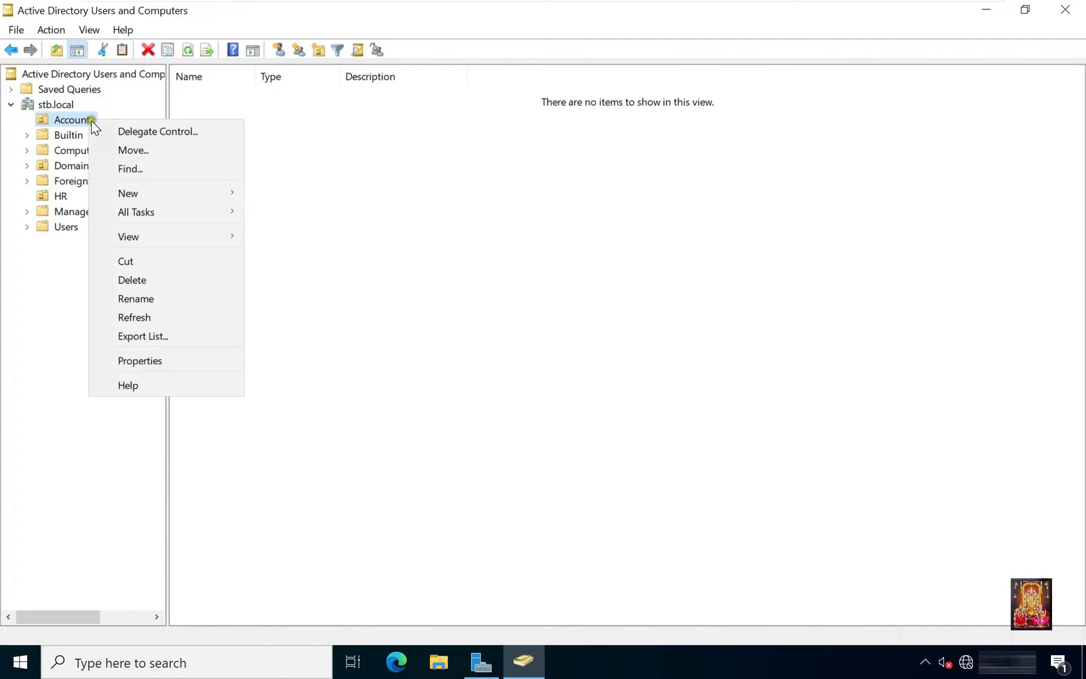
mouse_move(129, 194)
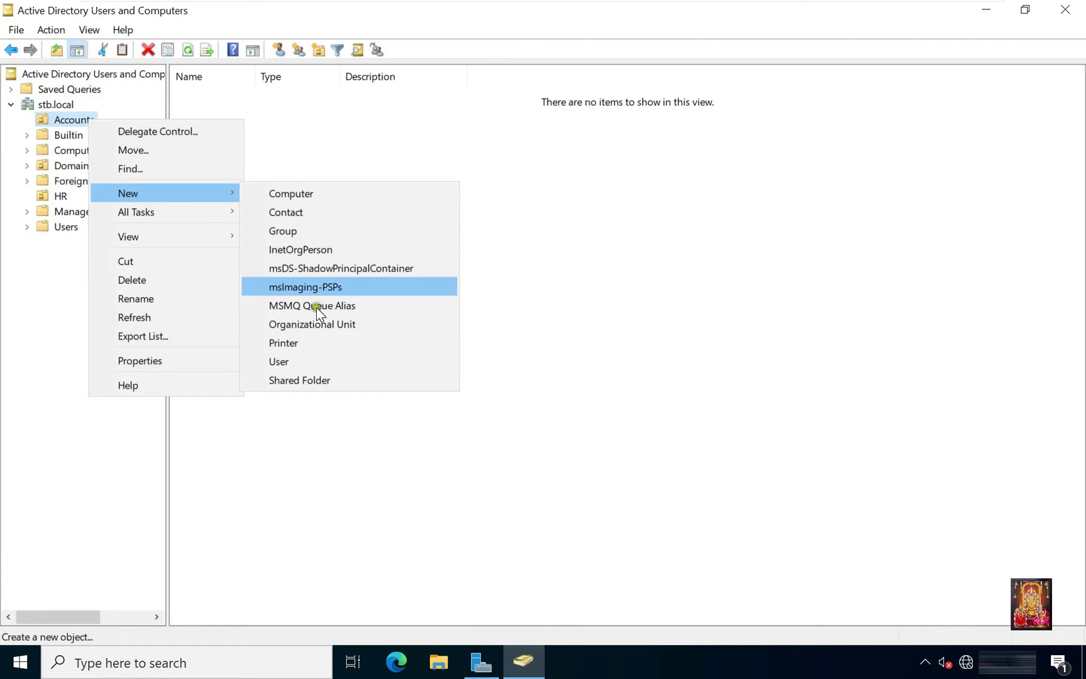
click(299, 358)
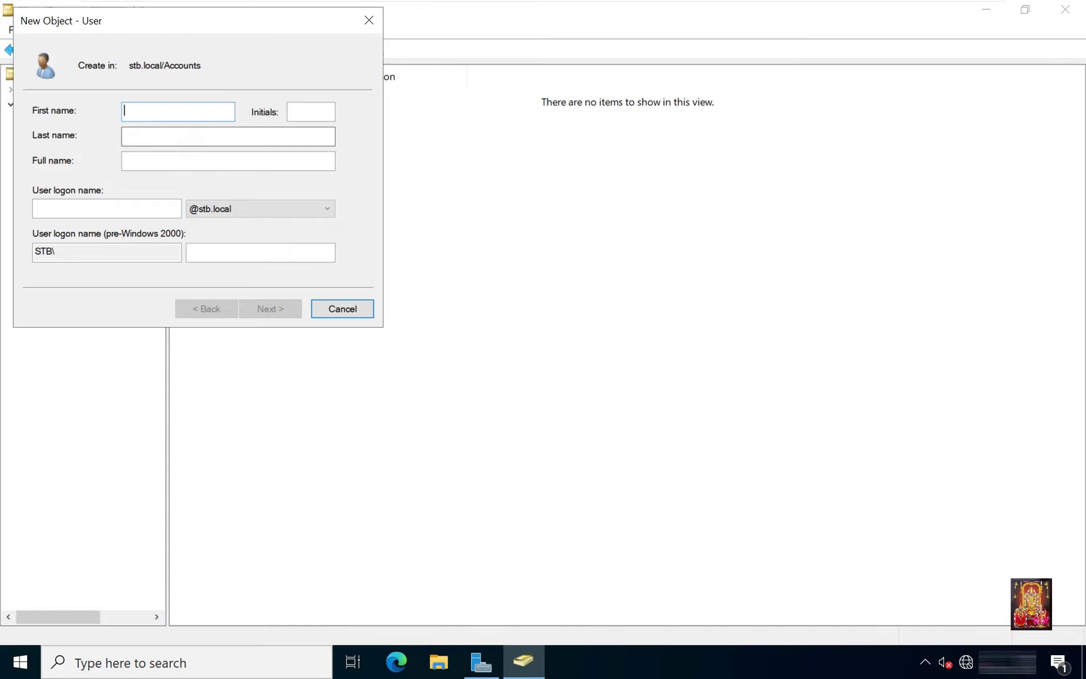
text(niranjan)
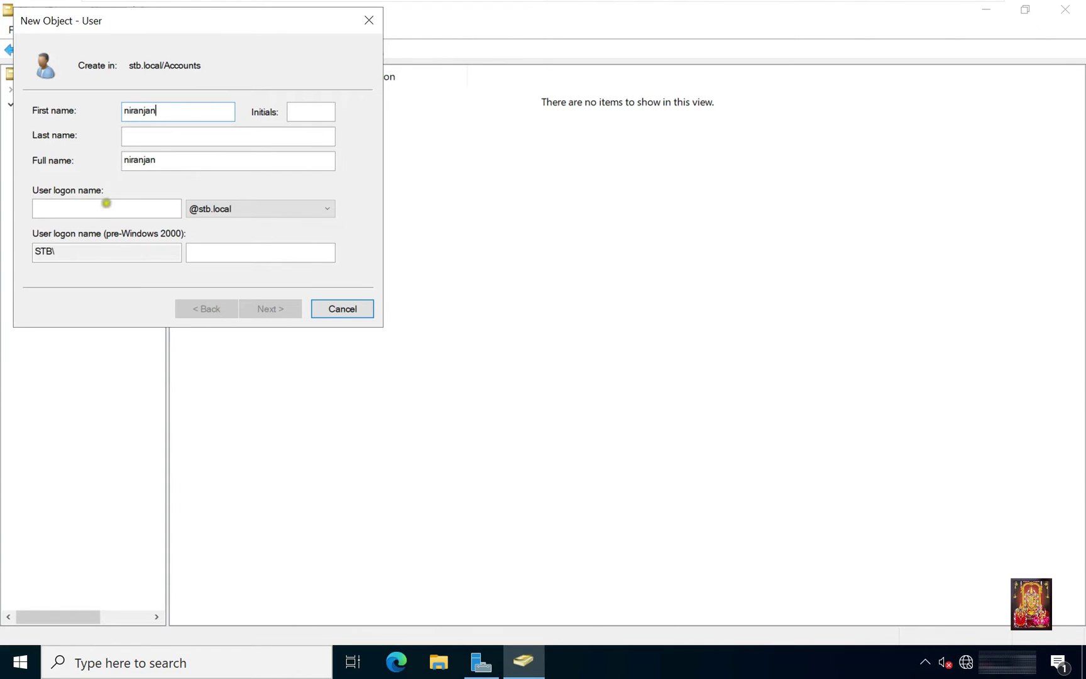
Create user niranjan with a password that never expires and cannot be changed
click(101, 206)
text(ni)
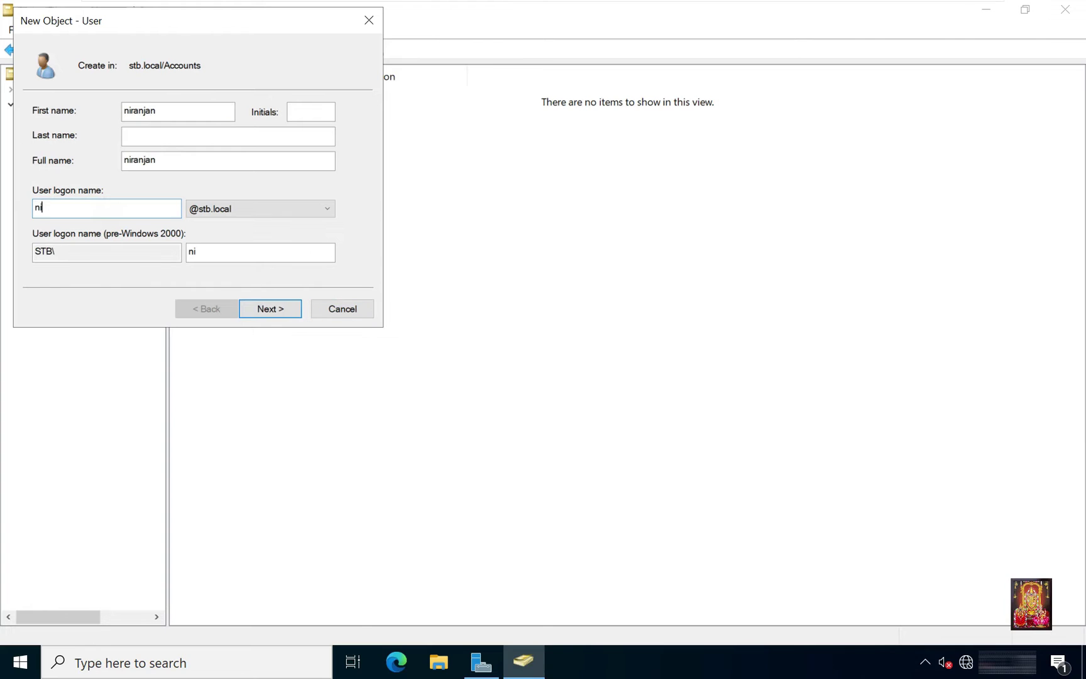
text(ranjan)
click(270, 311)
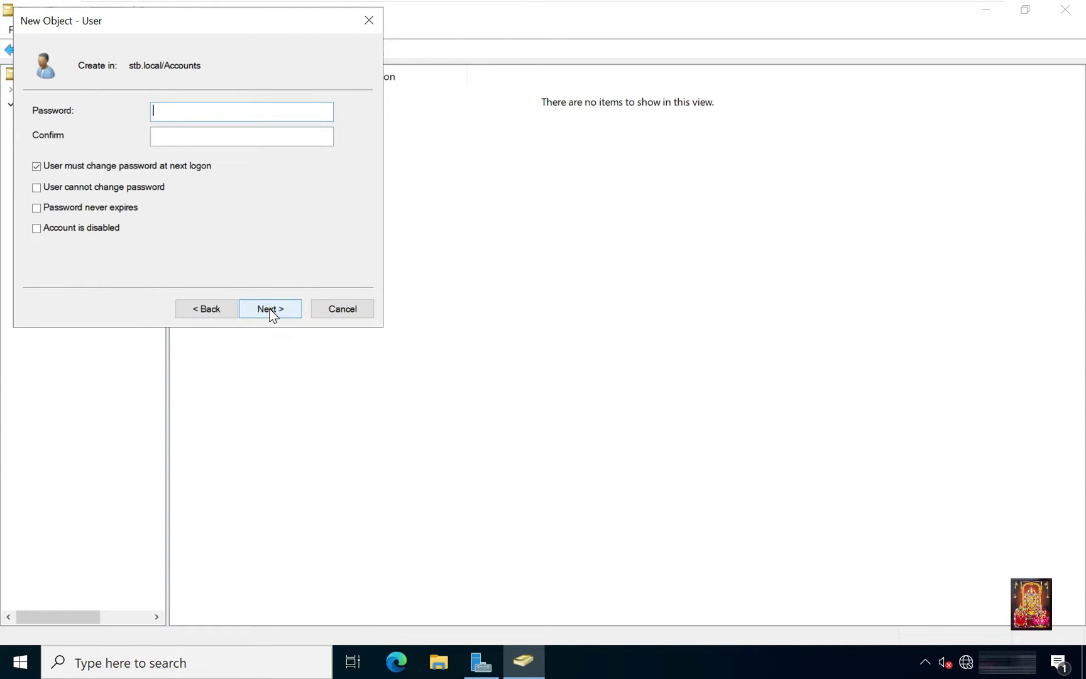
click(180, 119)
text(••)
click(204, 142)
text(•••••••)
click(69, 166)
click(60, 187)
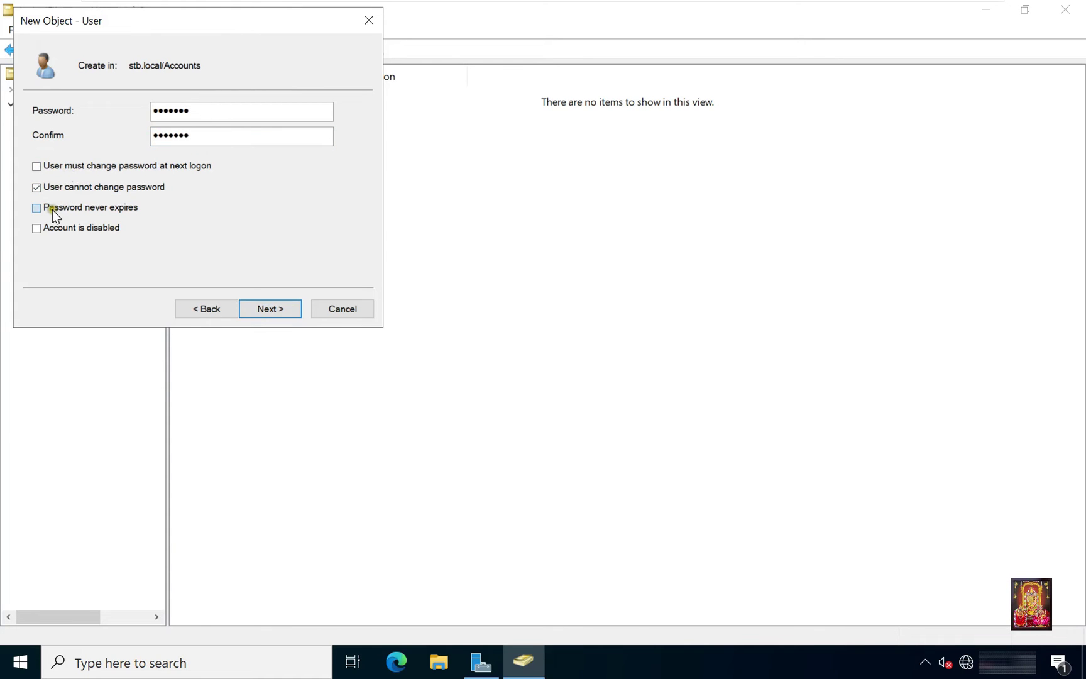
click(52, 210)
click(268, 308)
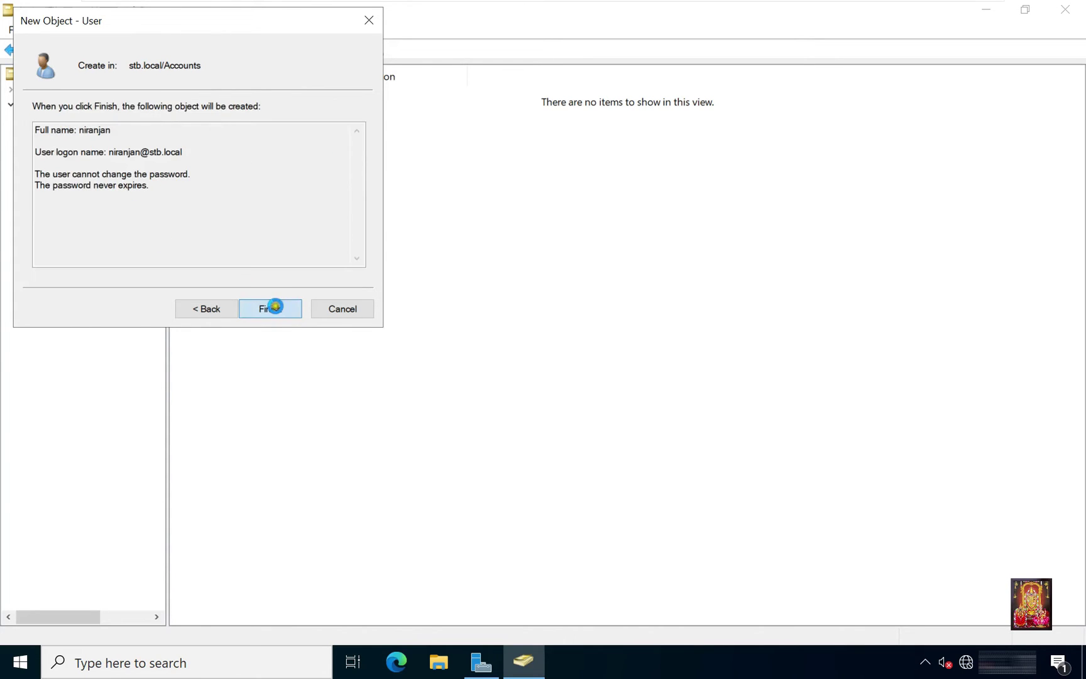
click(268, 308)
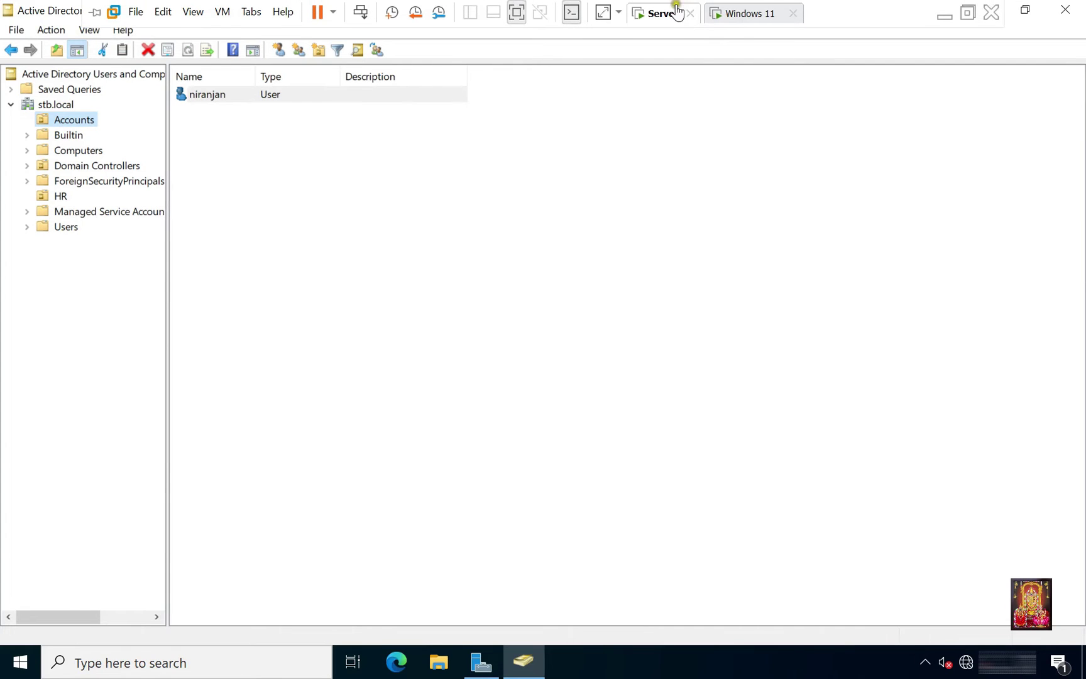
On the Windows 11 VM, sign in through Other user as domain user niranjan
click(746, 17)
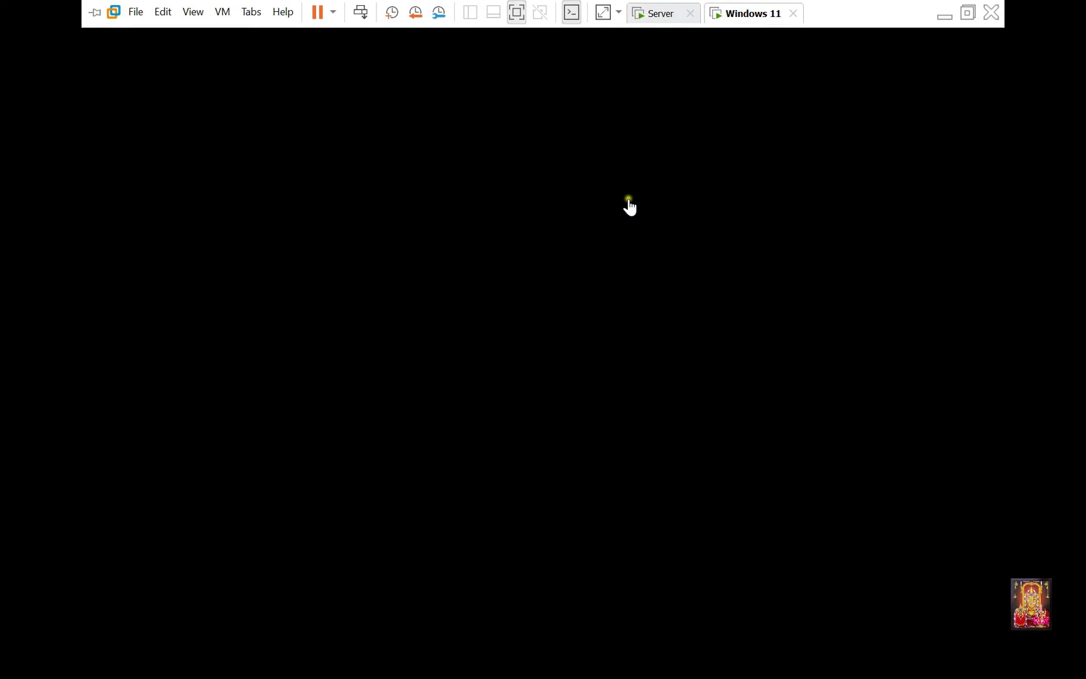
click(625, 245)
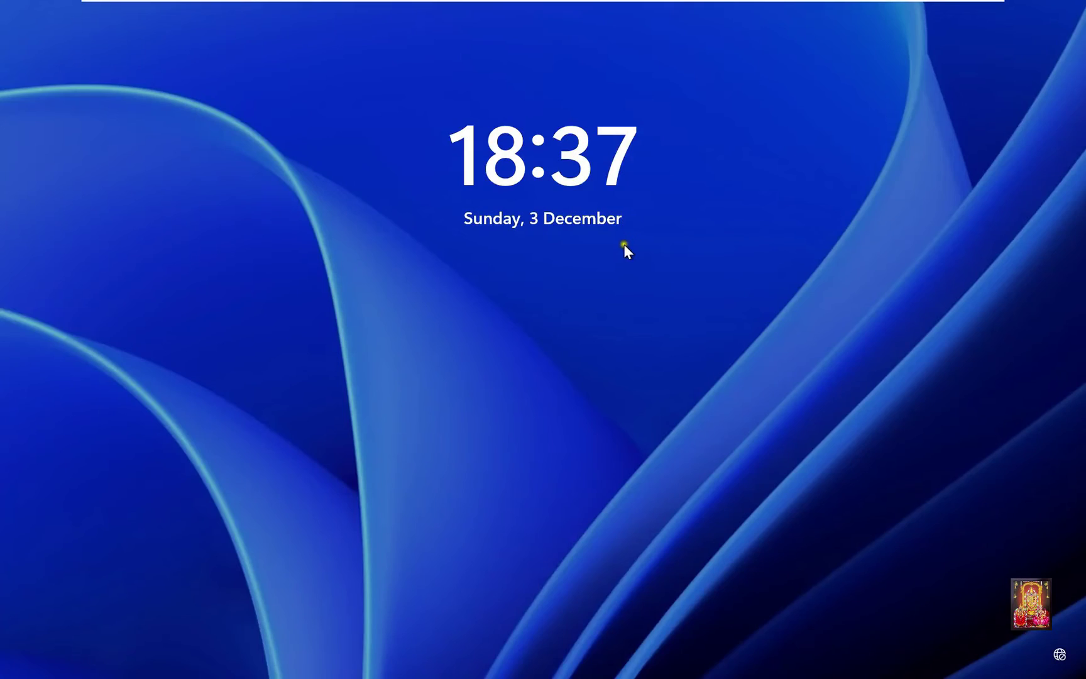
click(554, 317)
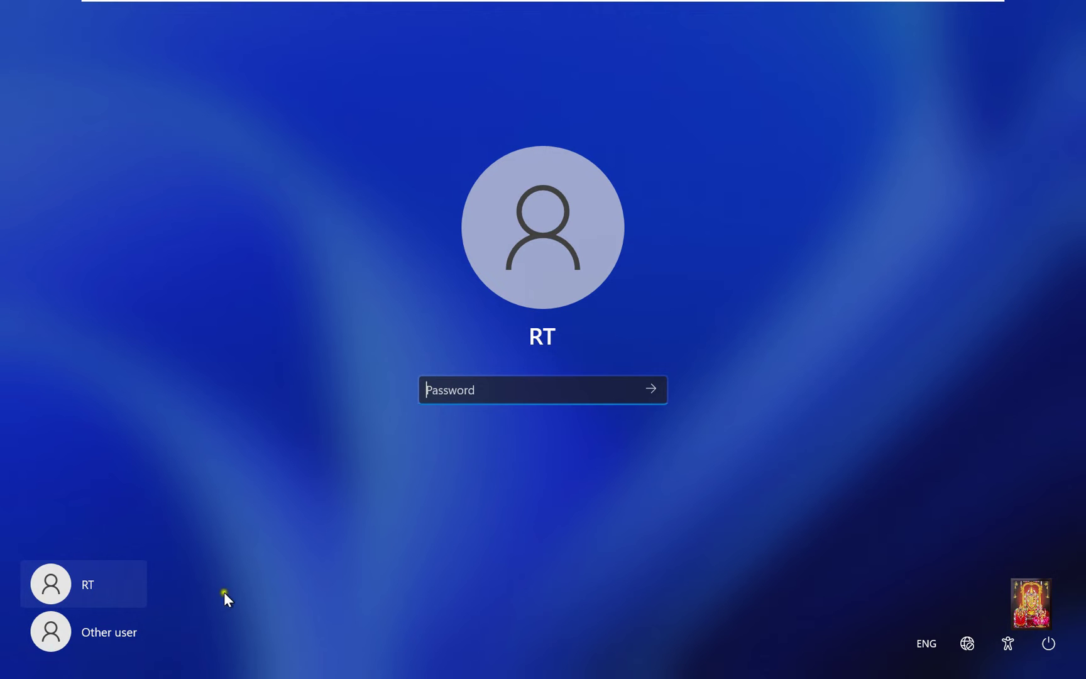
click(100, 640)
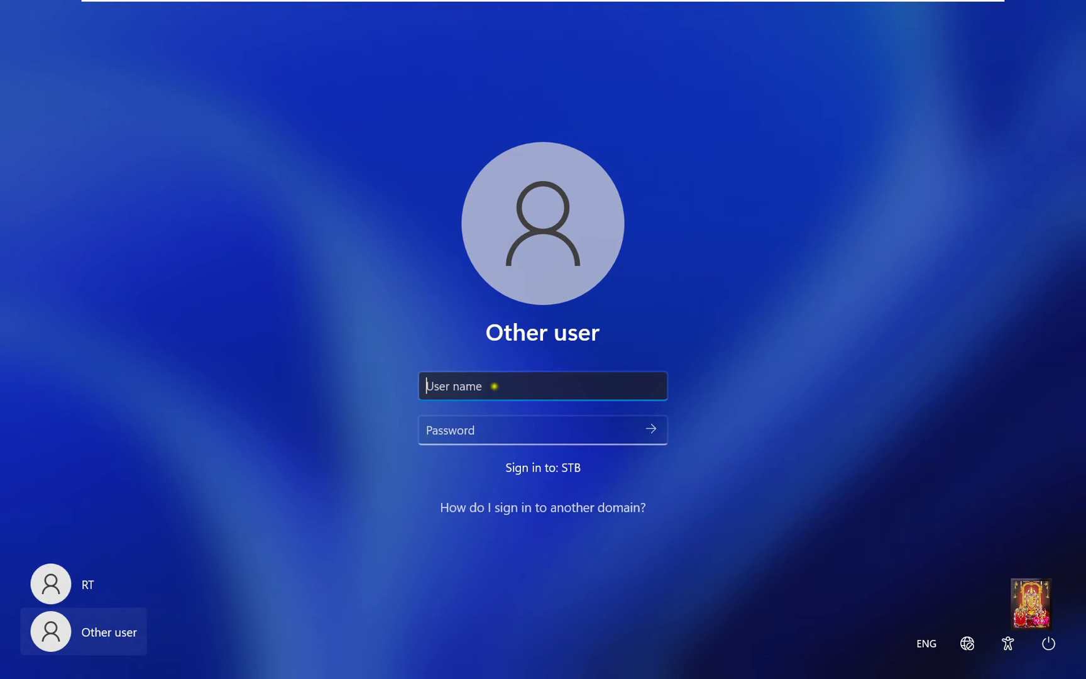
text(niranjan)
key(Tab)
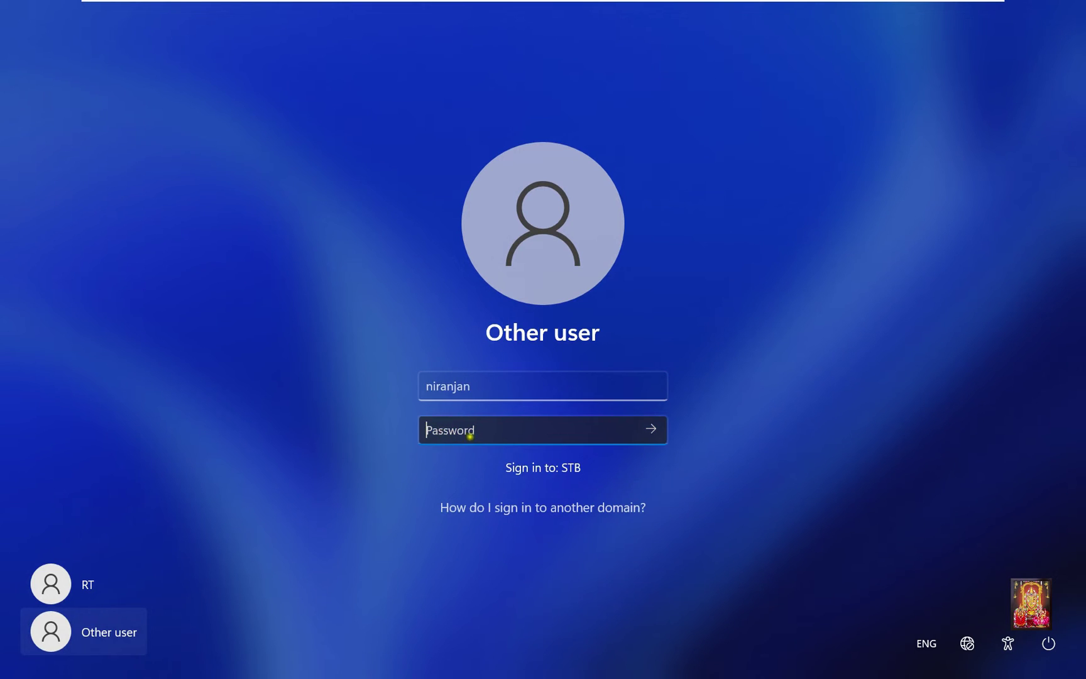
text(******)
key(Return)
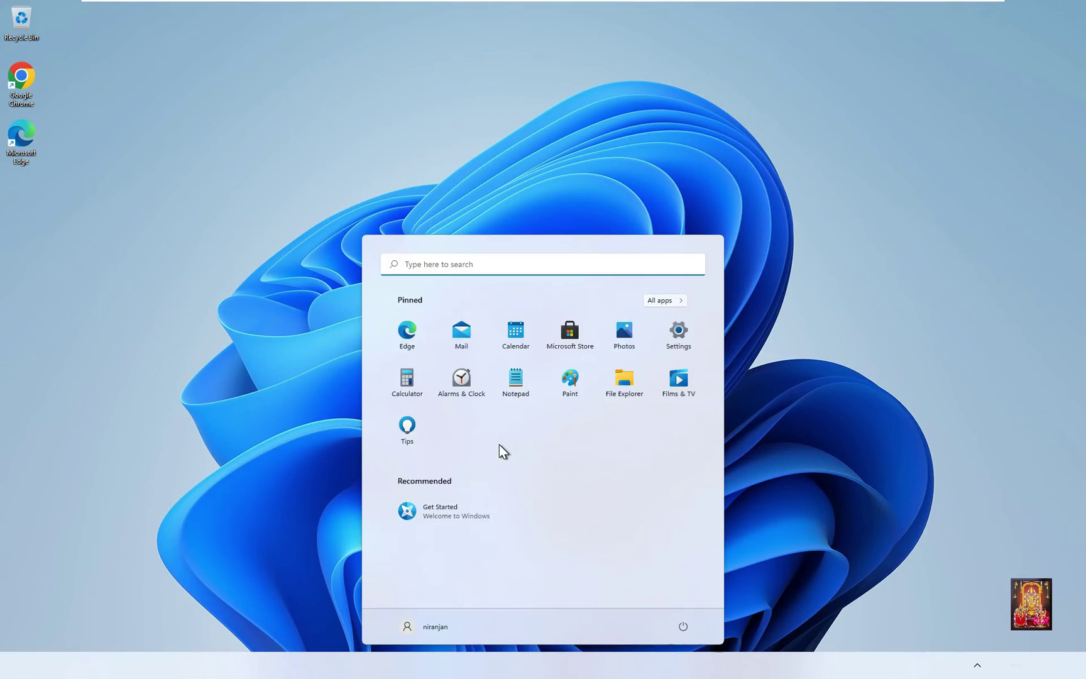
Enable the Computer, User's Files, Network and Control Panel desktop icons, then close Settings
click(263, 512)
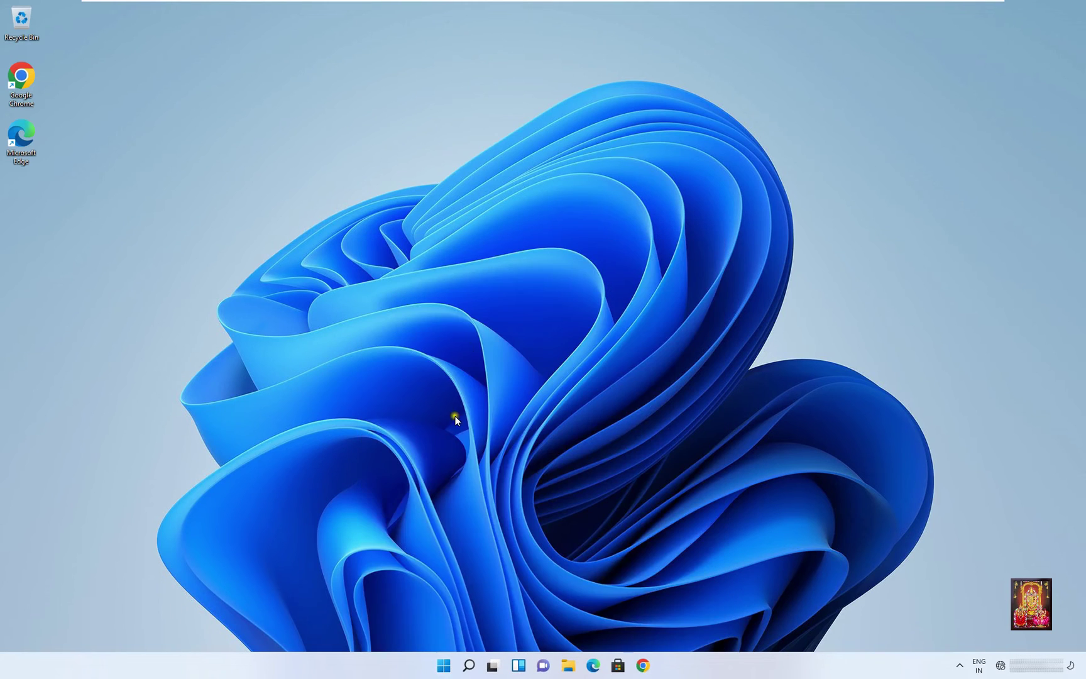
right_click(464, 276)
click(513, 389)
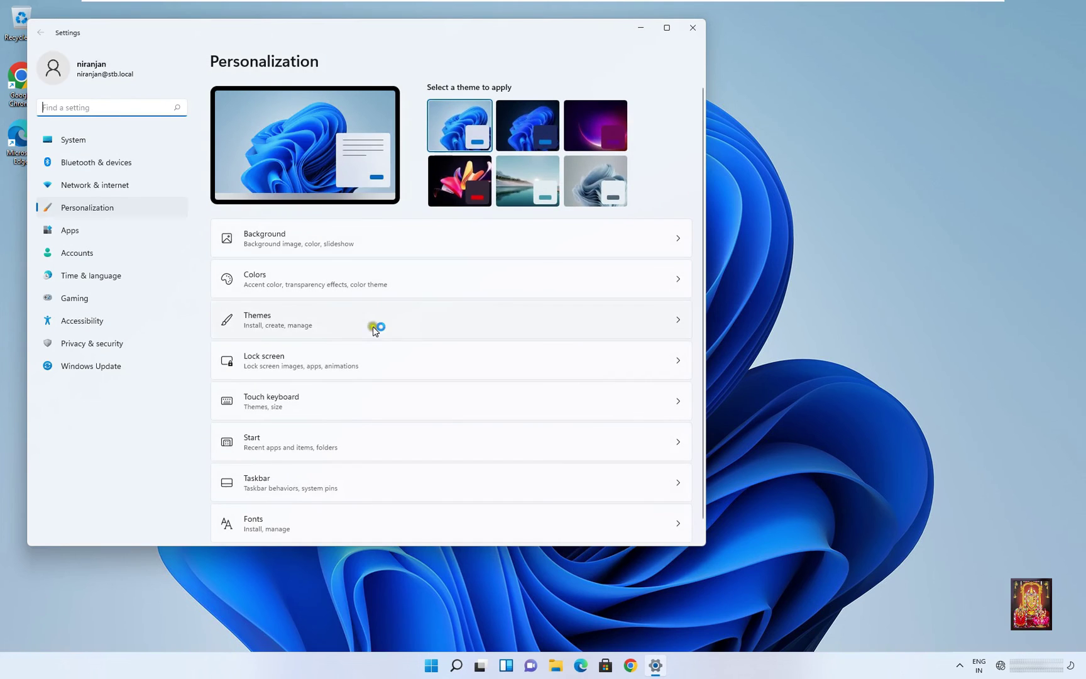
click(268, 328)
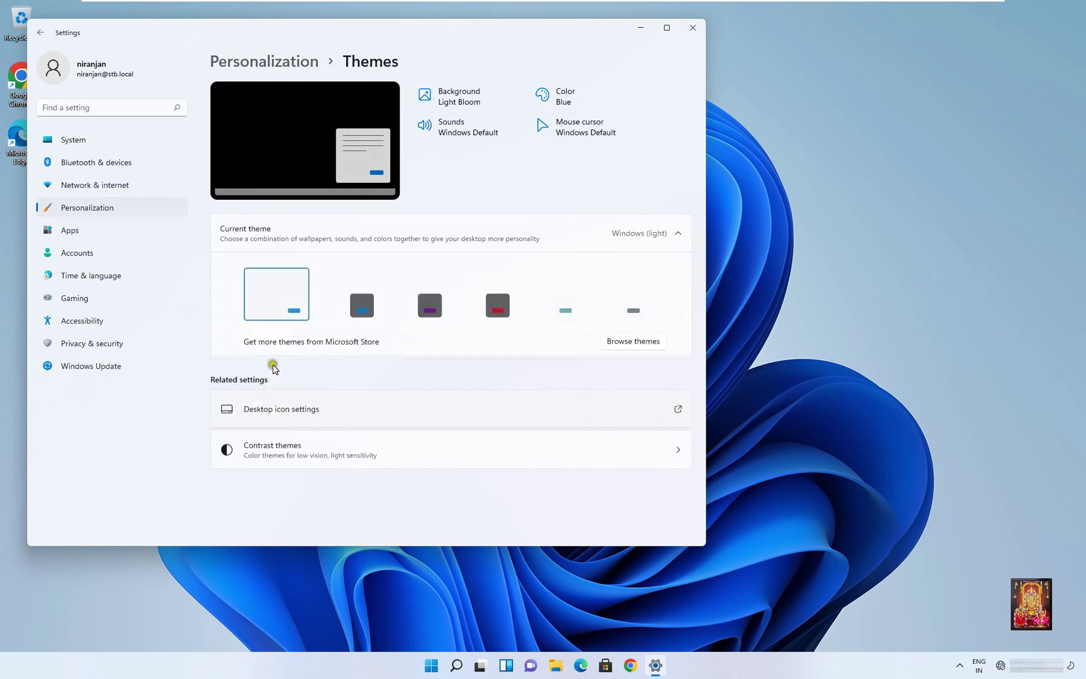
click(271, 416)
click(98, 127)
click(99, 153)
click(190, 141)
click(278, 320)
click(223, 320)
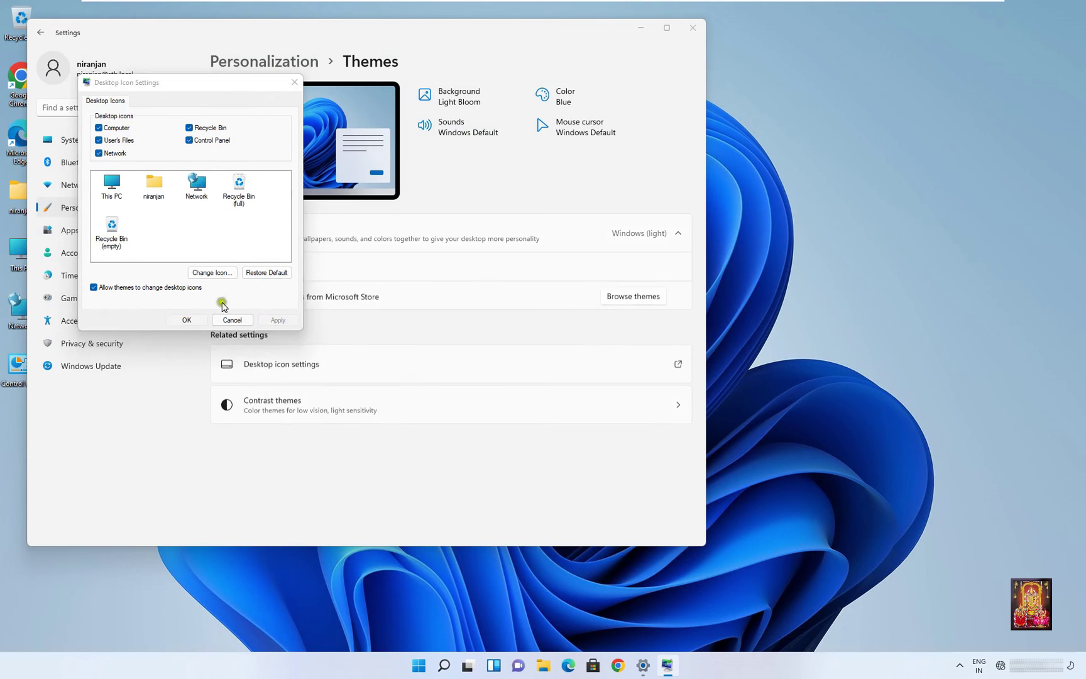
click(694, 29)
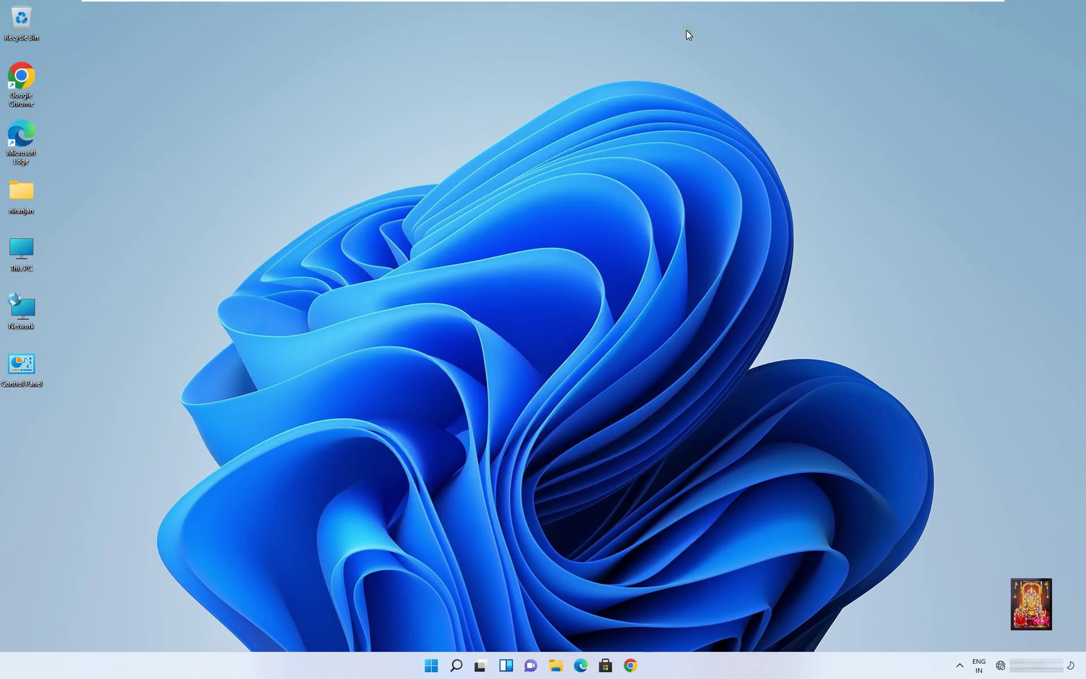
Open This PC maximized and confirm it lists no drives
double_click(26, 252)
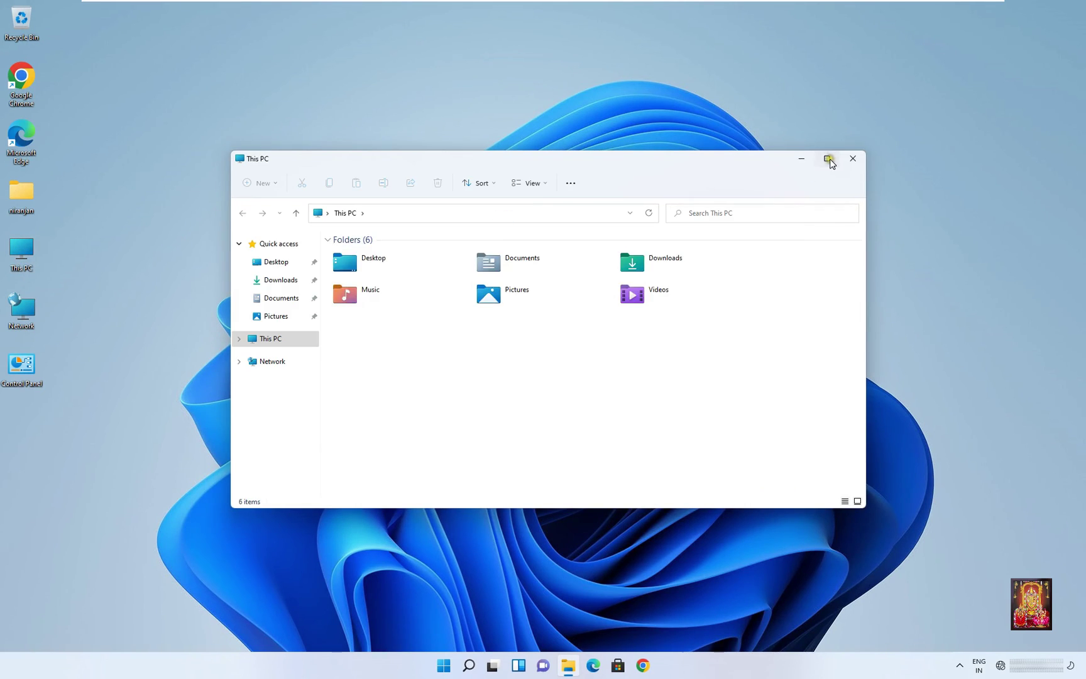
click(827, 160)
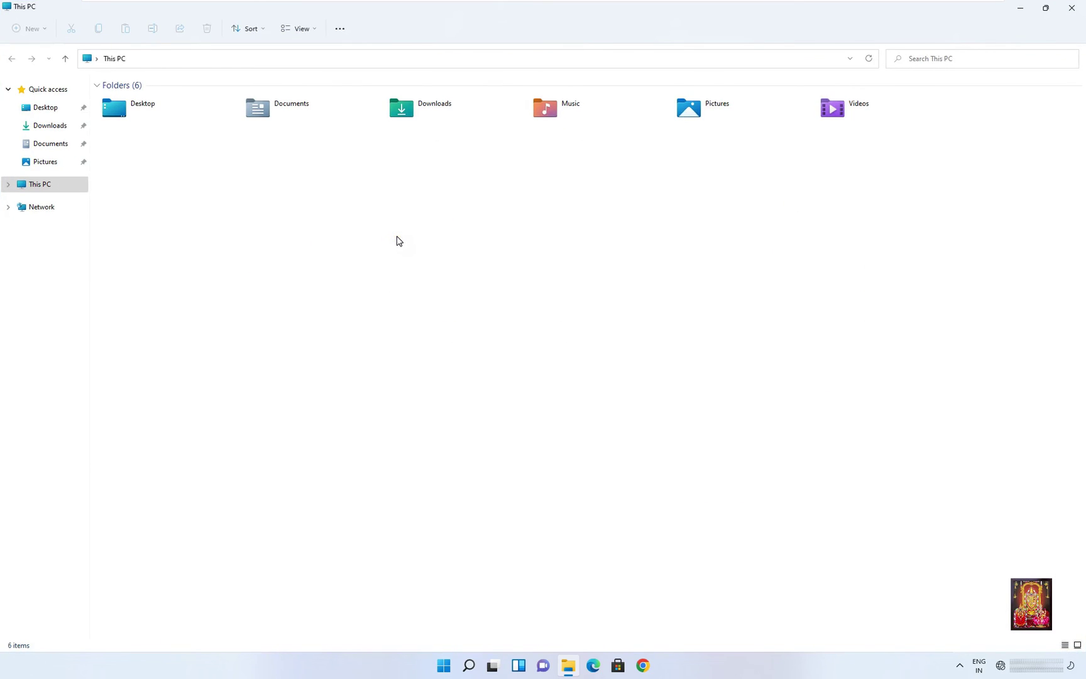
click(287, 237)
Try opening Downloads, Documents, Pictures and Desktop, dismissing each restrictions error
click(50, 128)
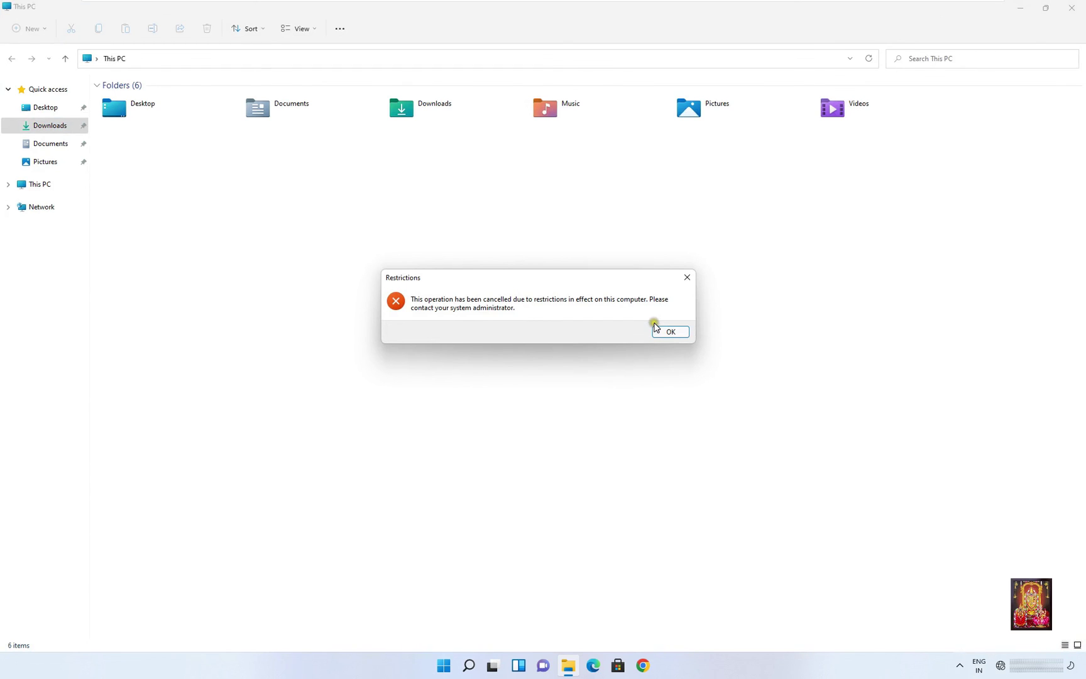
click(653, 332)
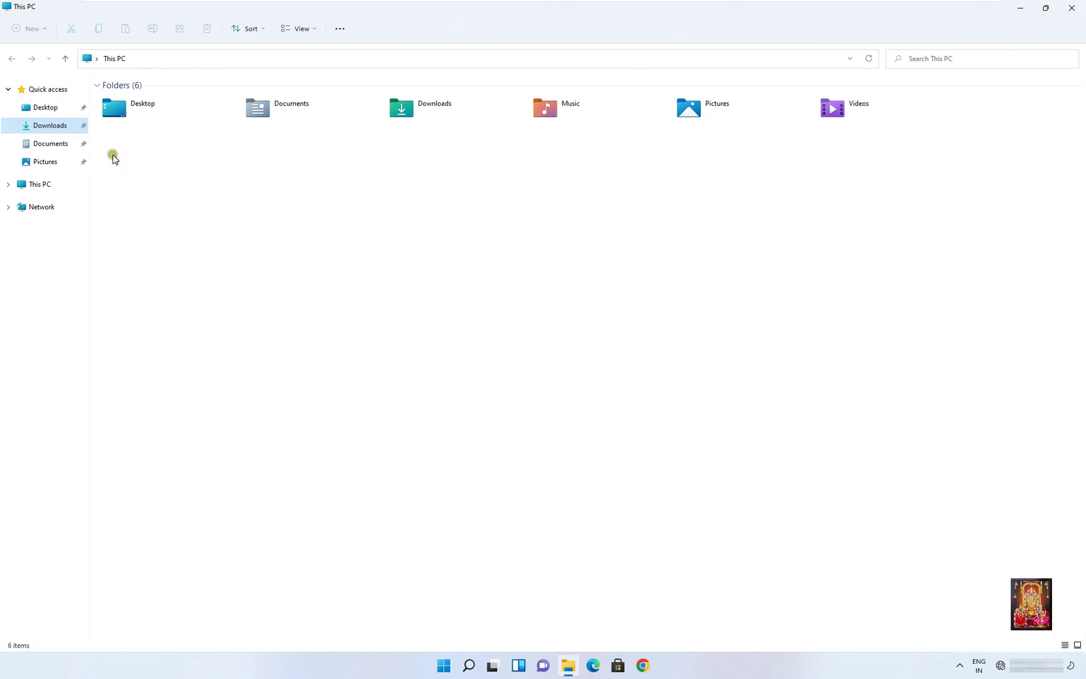
click(53, 143)
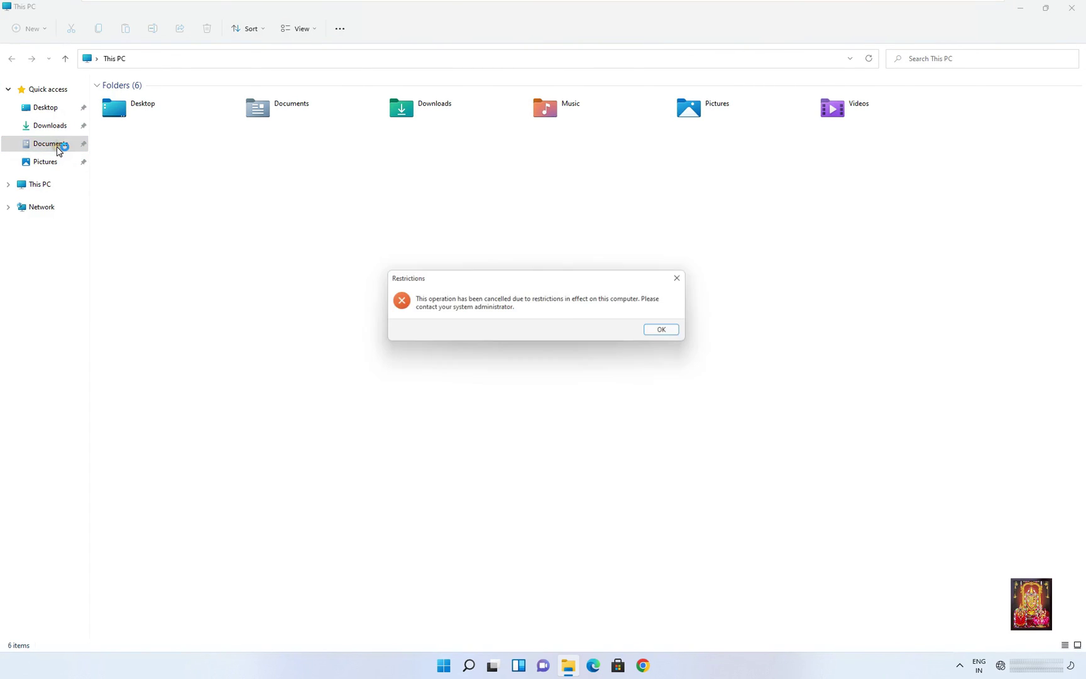
click(661, 330)
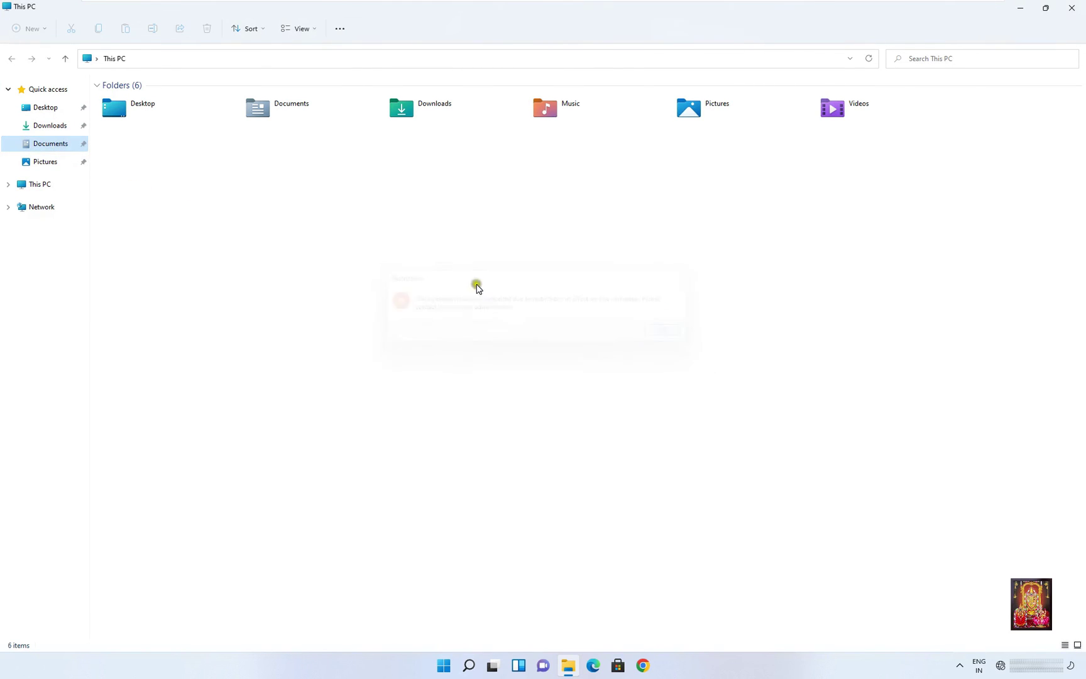
click(43, 161)
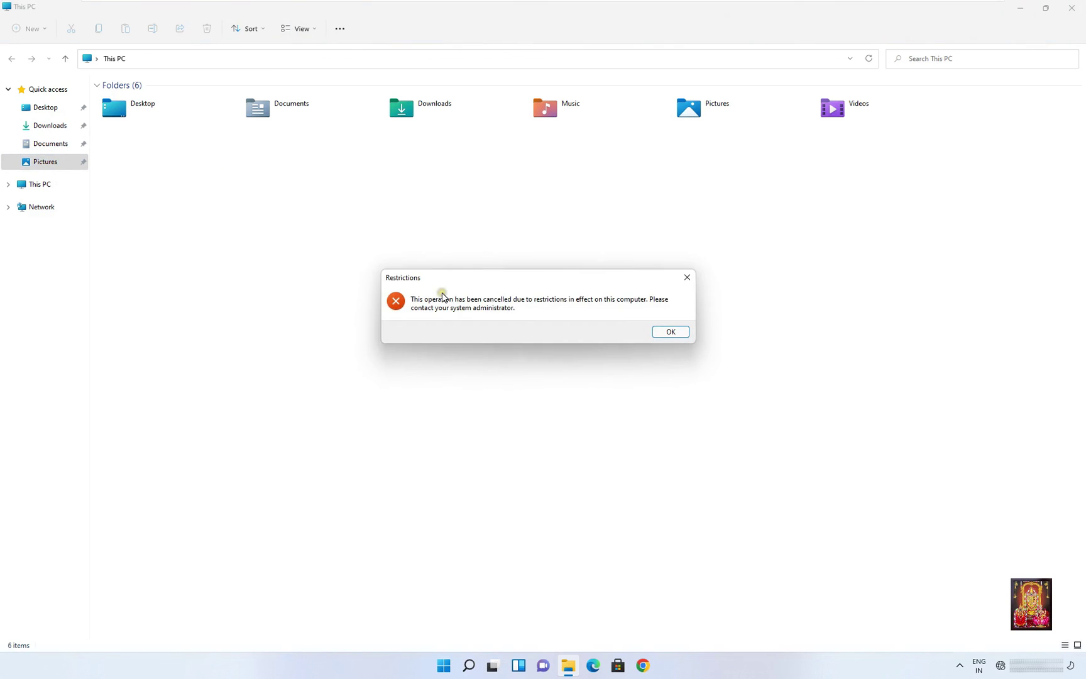
click(670, 332)
click(53, 111)
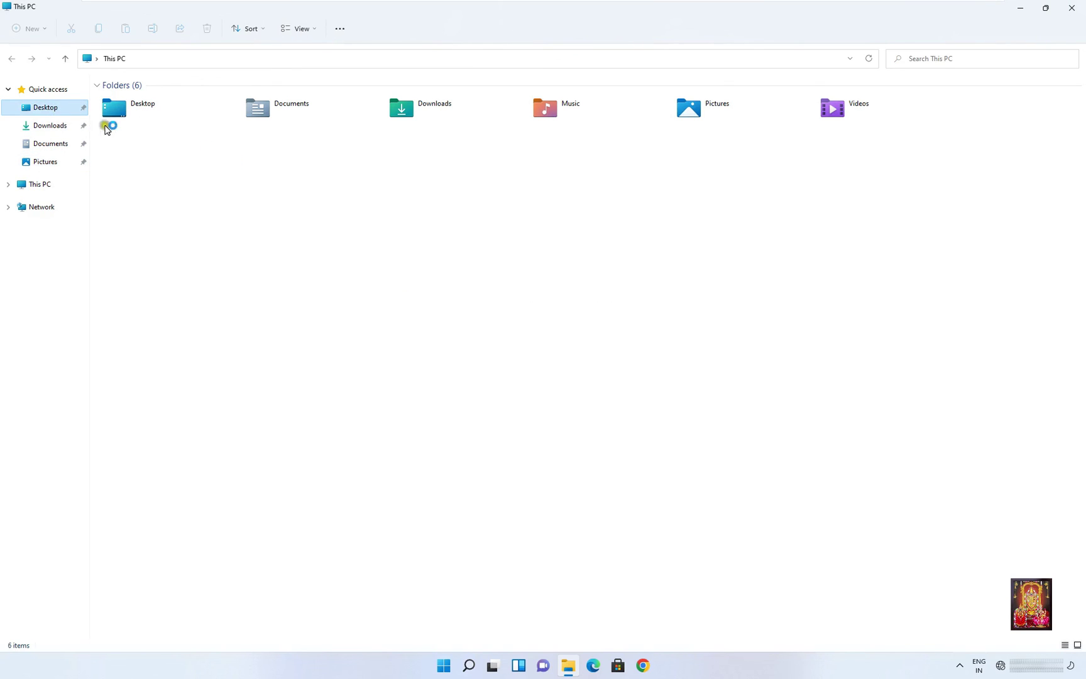
click(662, 331)
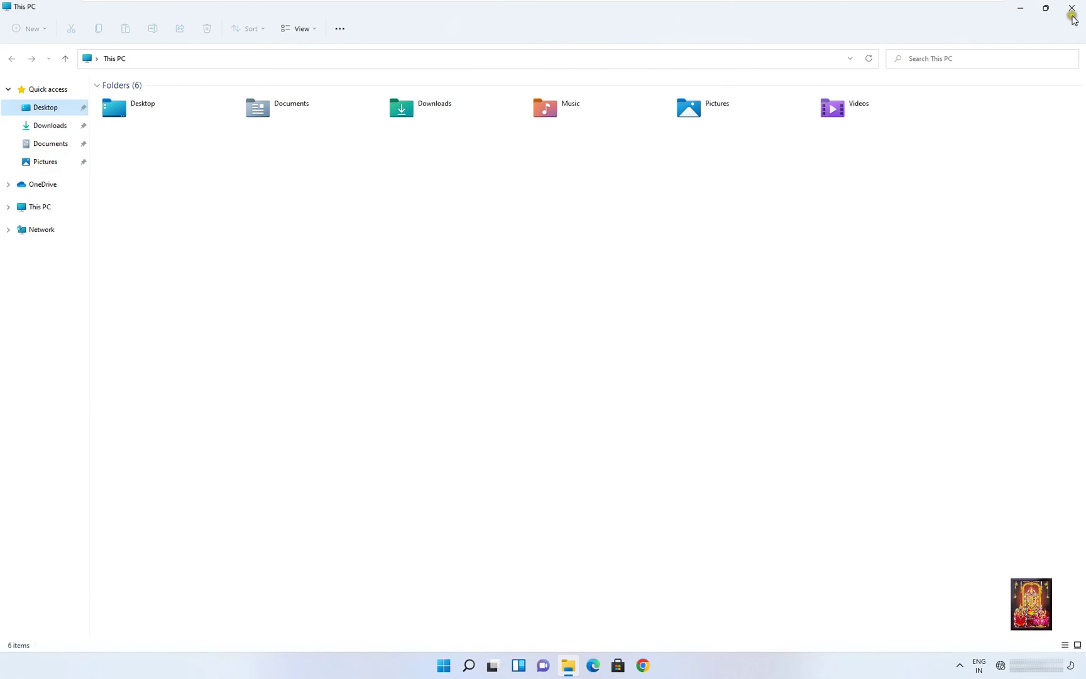
click(1071, 10)
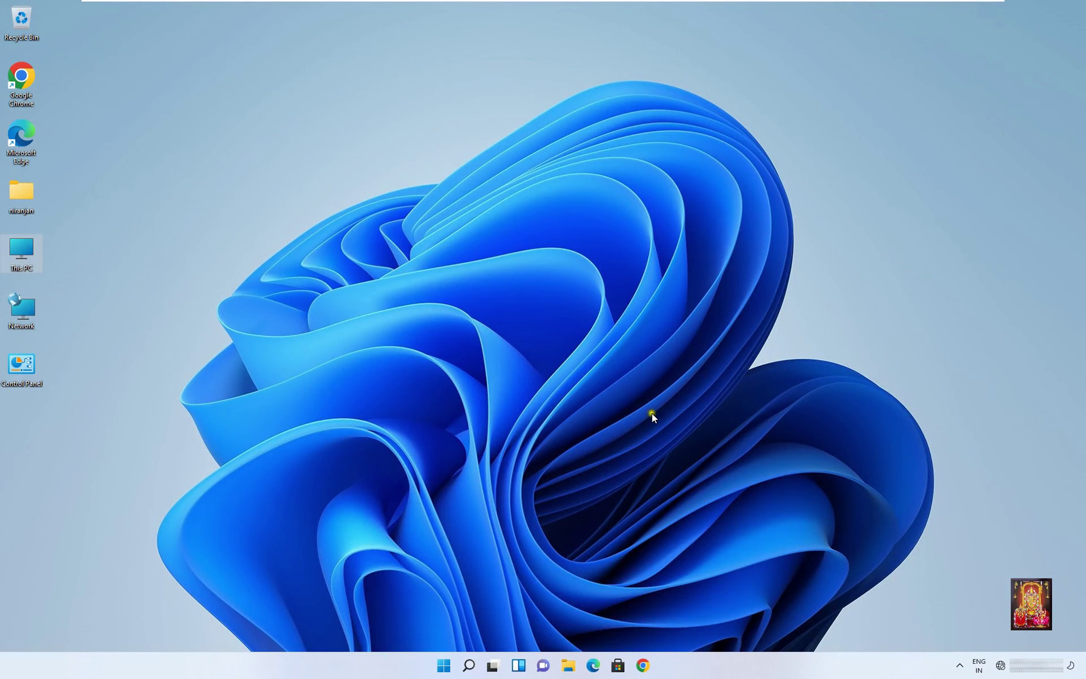